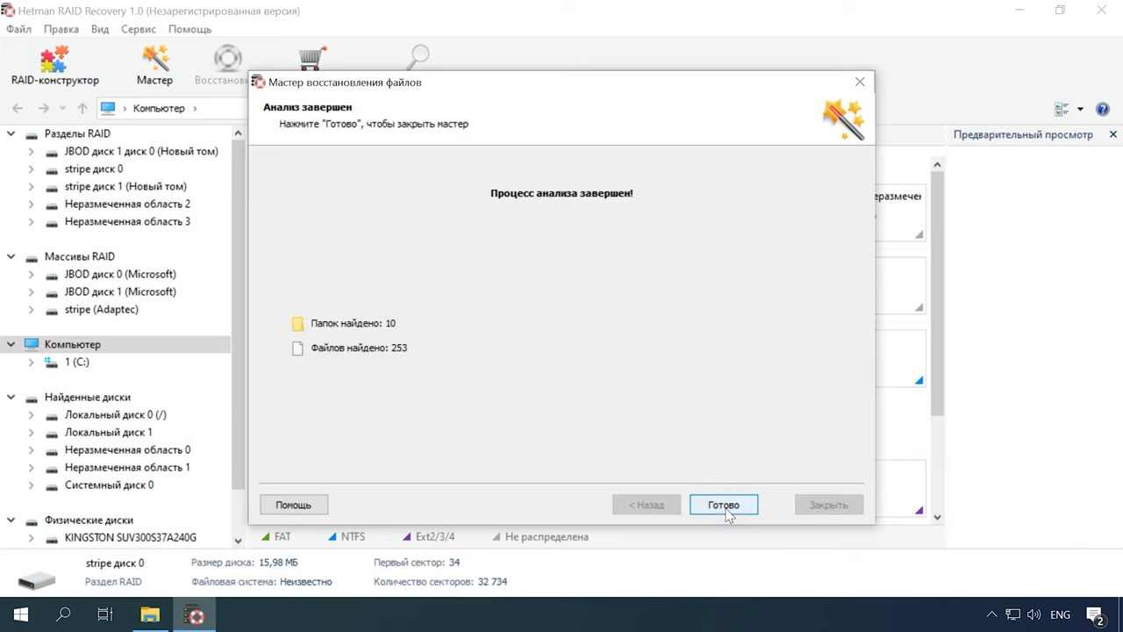
Step: Close the file recovery wizard after the completed analysis
click(724, 505)
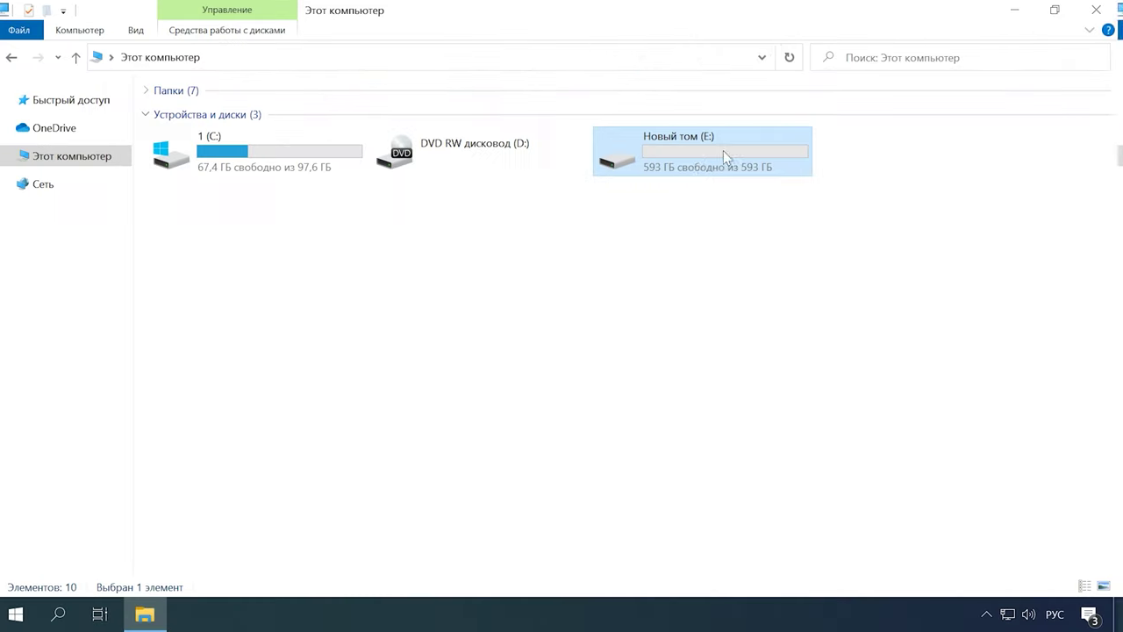
Step: Open the properties of the volume Новый том (E:) and examine the disks in its hardware list
right_click(705, 167)
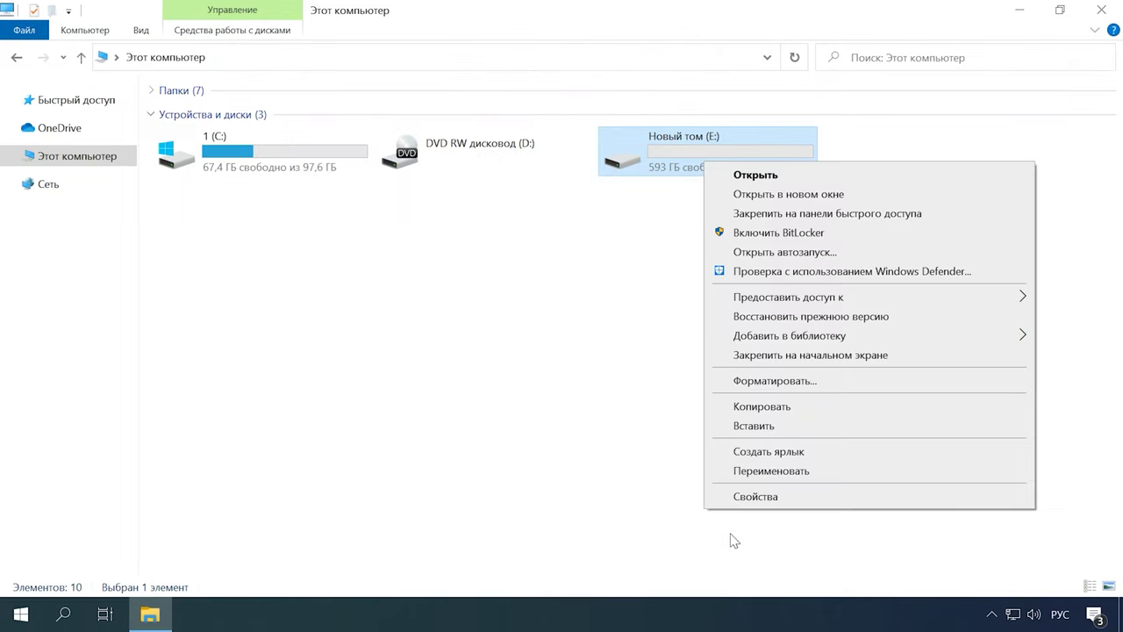
click(745, 496)
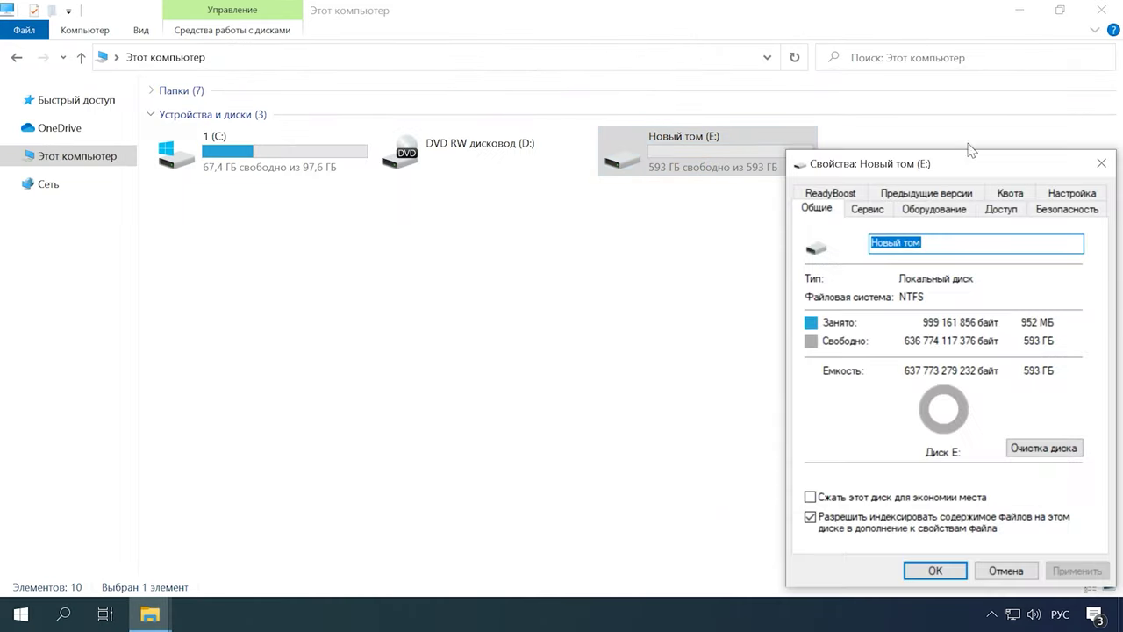
click(869, 211)
click(908, 210)
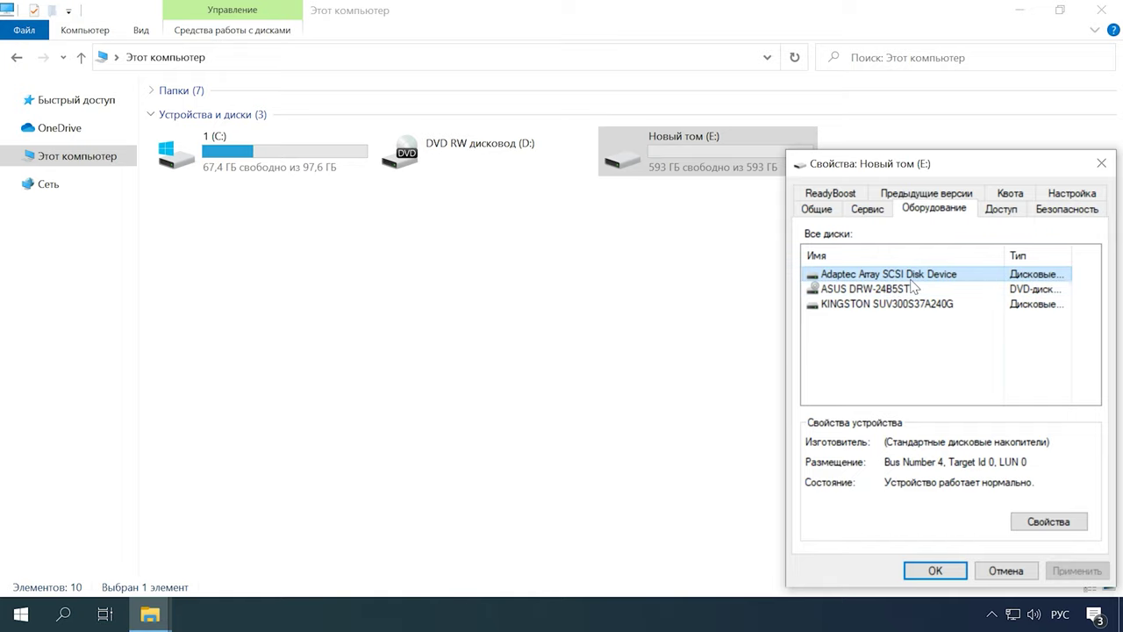
Step: Open the volume Новый том (E:) and look over its contents, including the movie and Автомобили folders
double_click(707, 165)
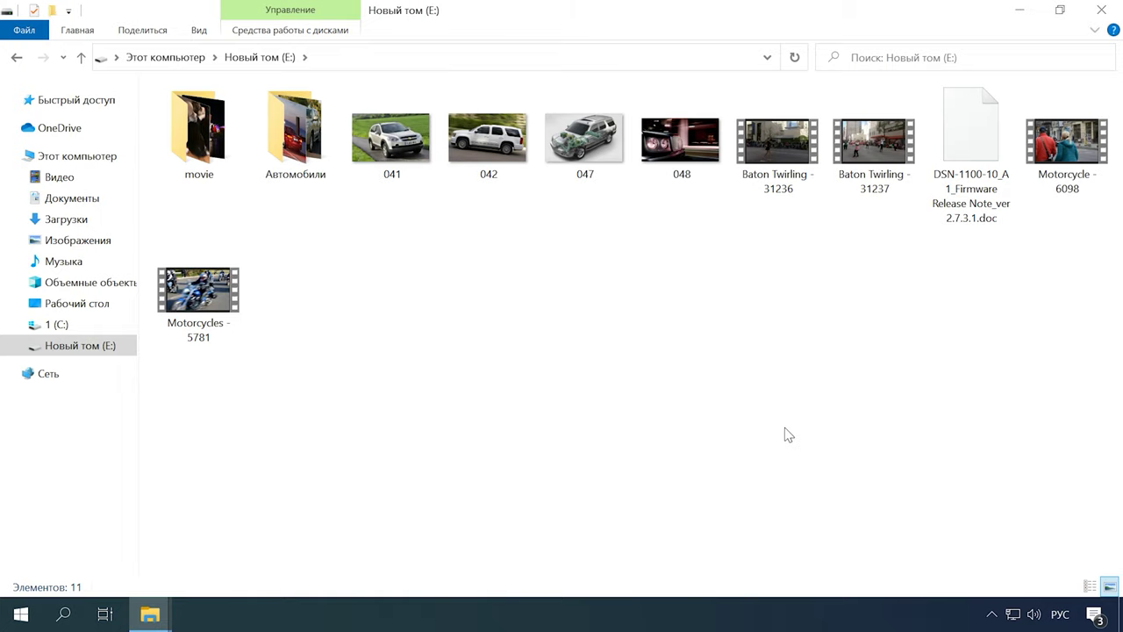
click(189, 137)
click(289, 145)
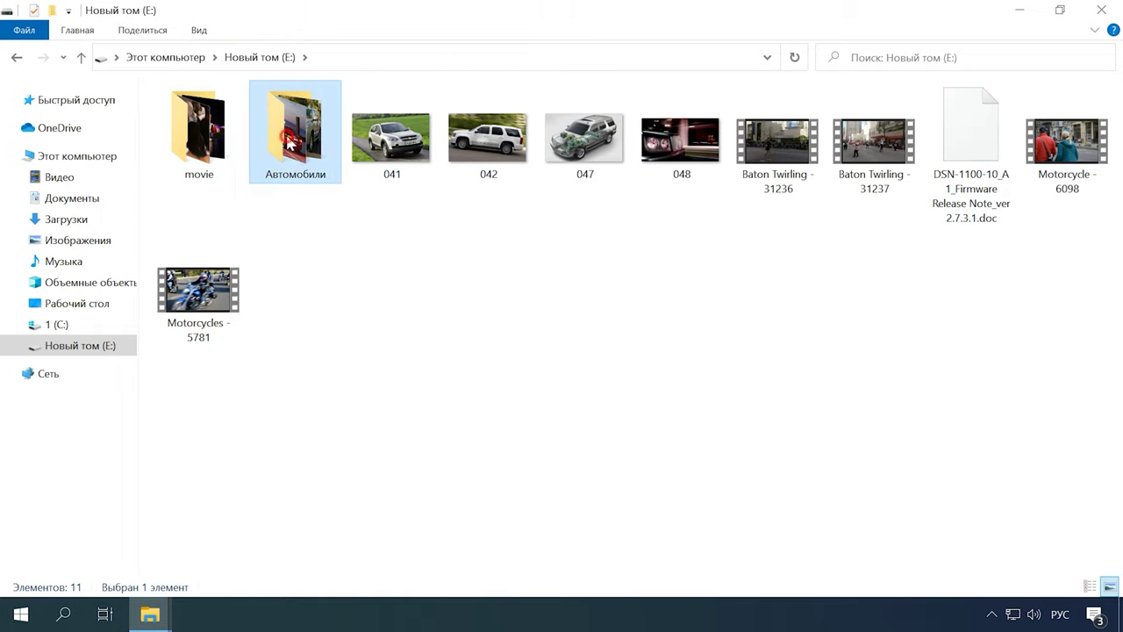
click(395, 176)
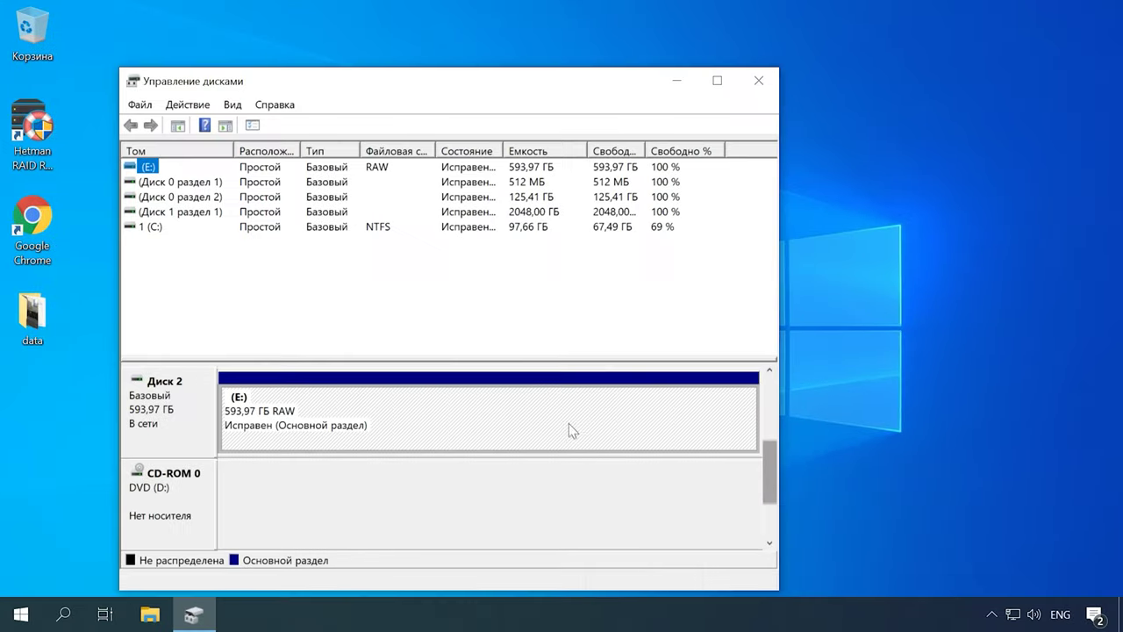
Step: Check the E: partition on Disk 2 in Disk Management and decline formatting drive E: in File Explorer
click(481, 418)
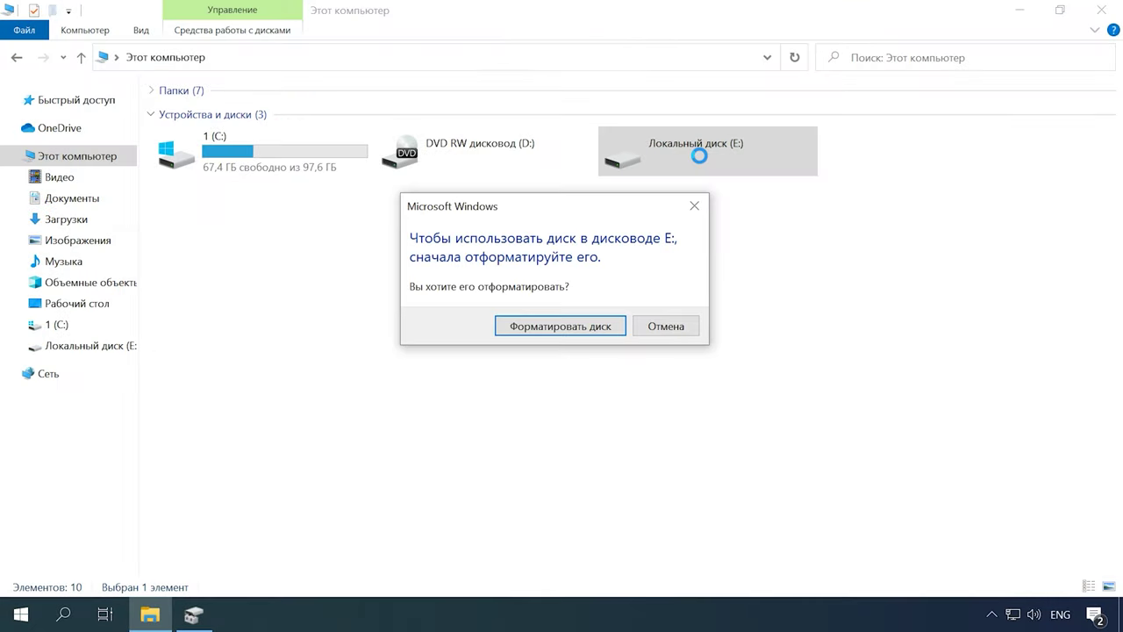
click(660, 327)
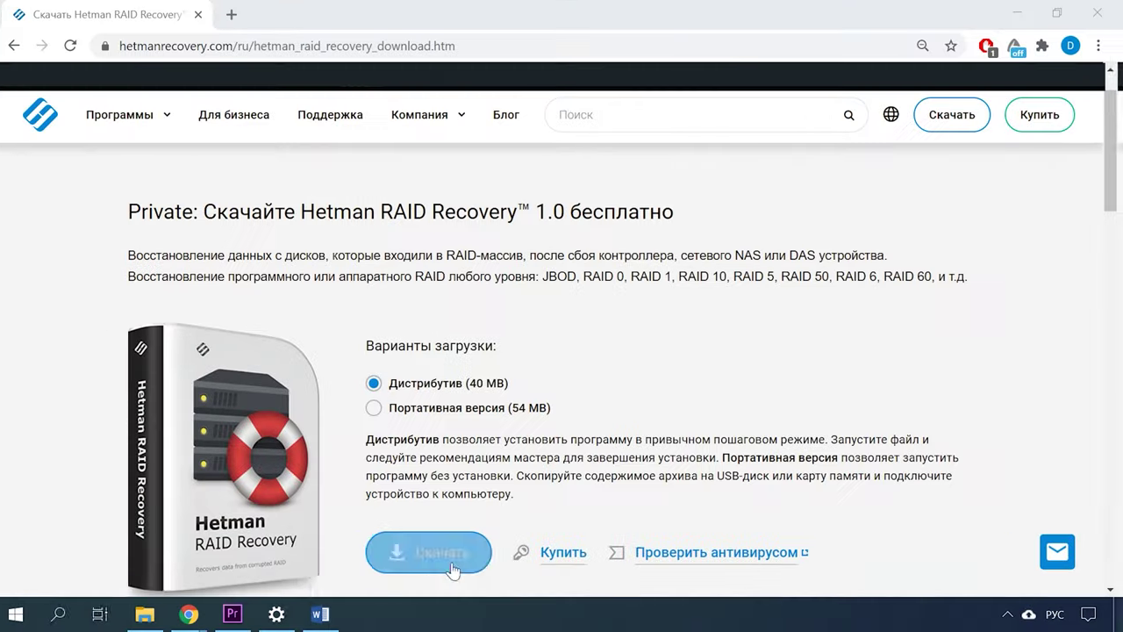
Step: Download the Hetman RAID Recovery 1.0 distribution from the website, run the installer and proceed through its setup wizard
click(441, 565)
click(87, 572)
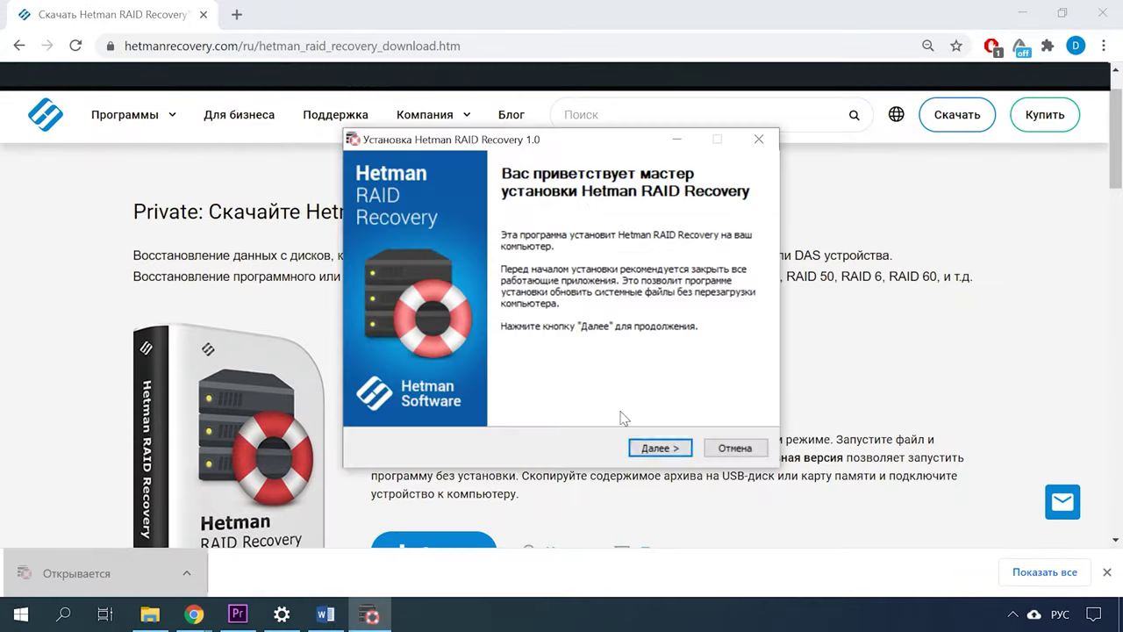
click(677, 451)
click(659, 517)
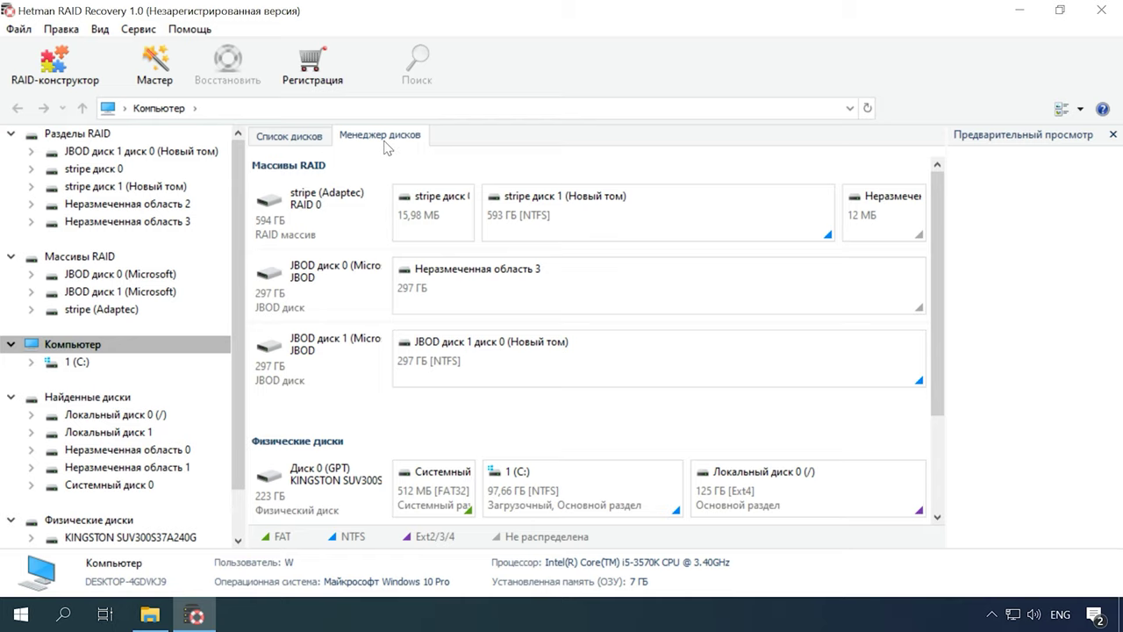
Step: Open stripe диск 1 (Новый том) of the stripe (Adaptec) RAID 0 array and run a quick scan on it
click(335, 222)
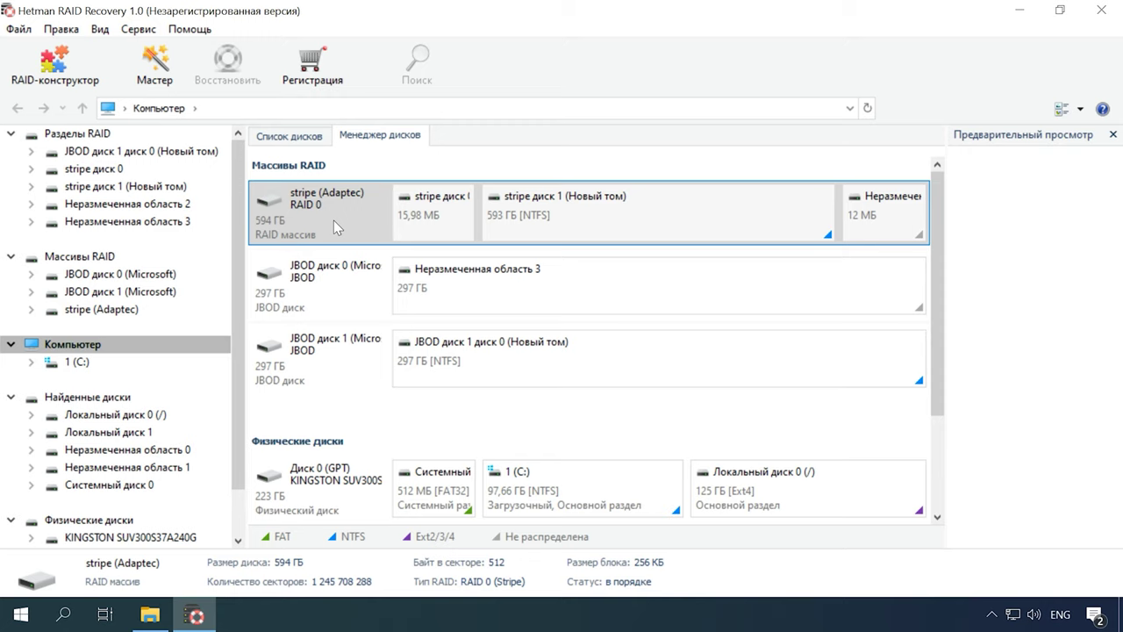
right_click(620, 223)
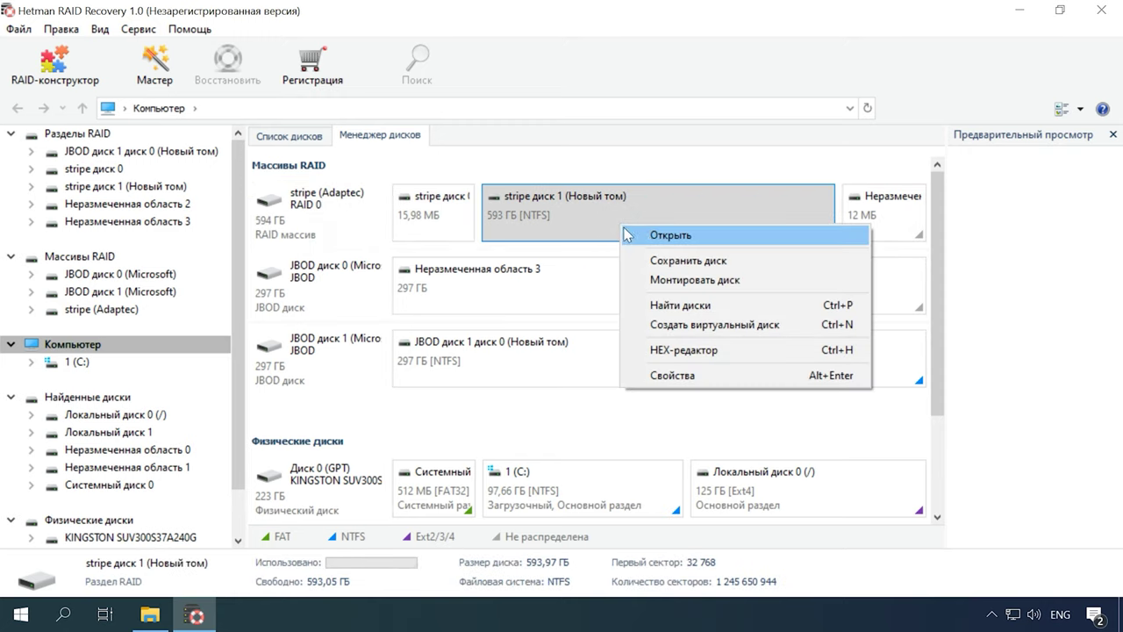
click(683, 245)
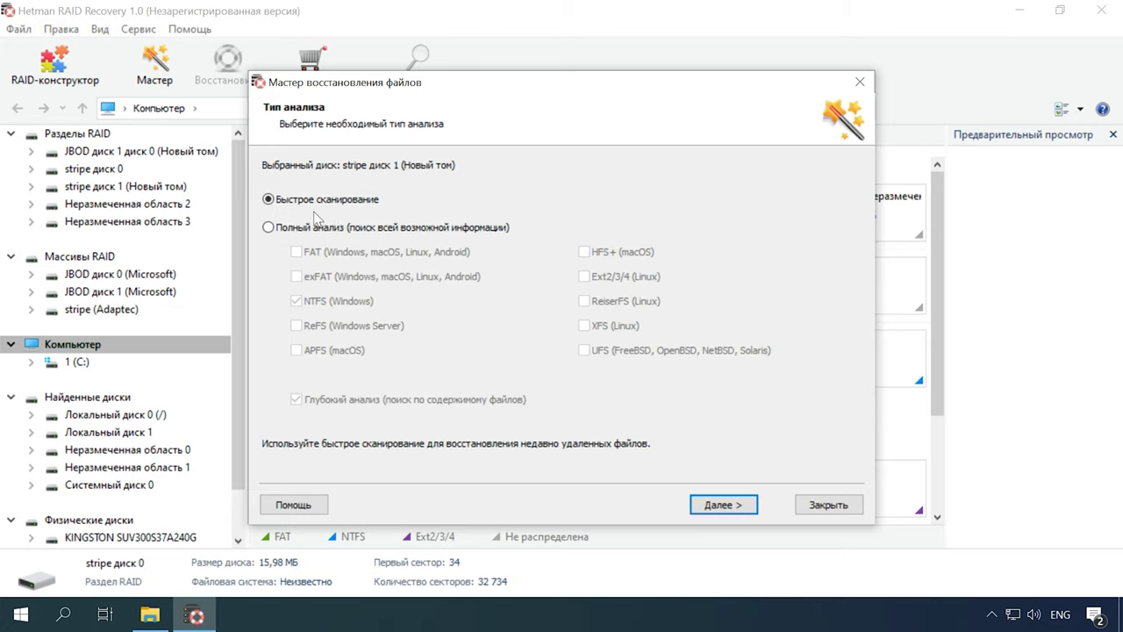
click(724, 508)
click(725, 506)
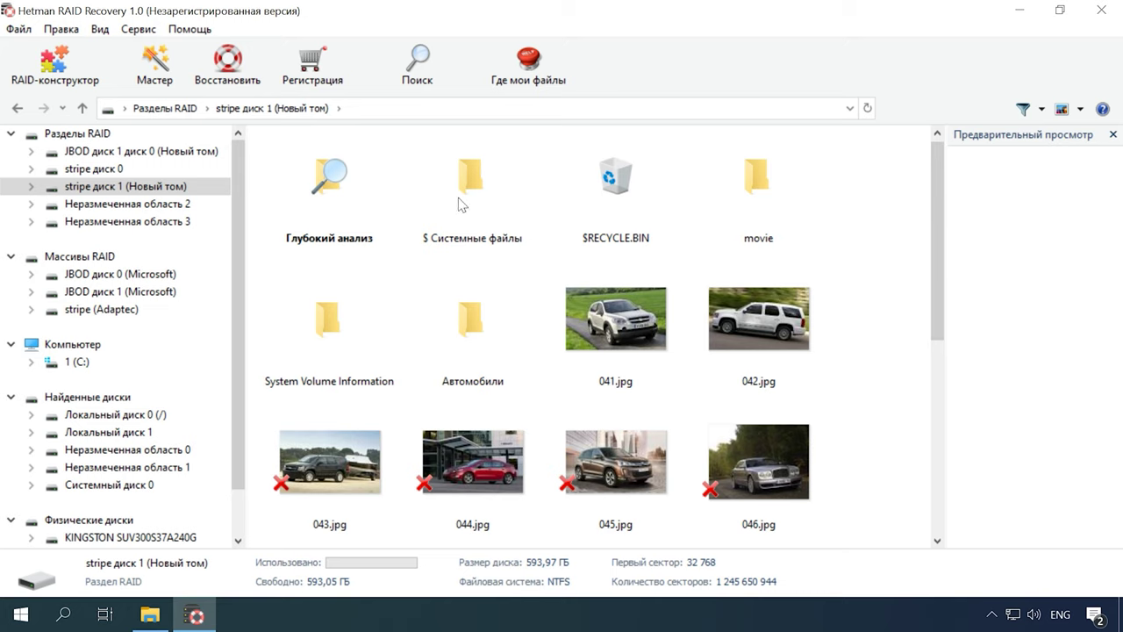
Step: Reanalyze stripe диск 1 (Новый том) with a full analysis for NTFS including deep analysis, and finish the wizard
click(115, 187)
right_click(112, 195)
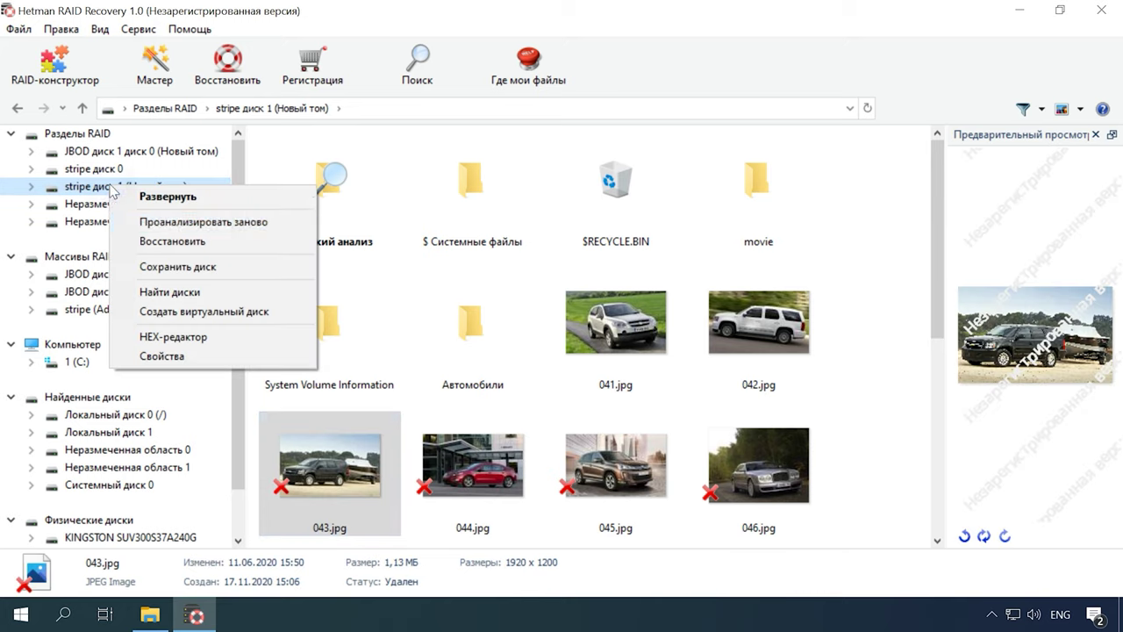
click(202, 223)
click(298, 230)
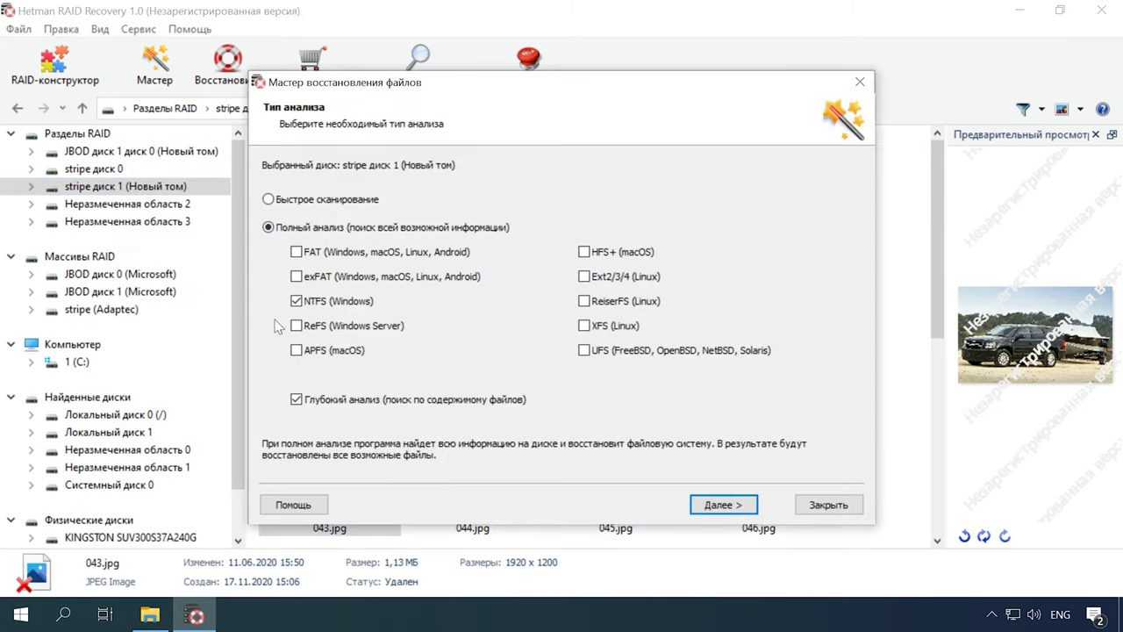
click(735, 506)
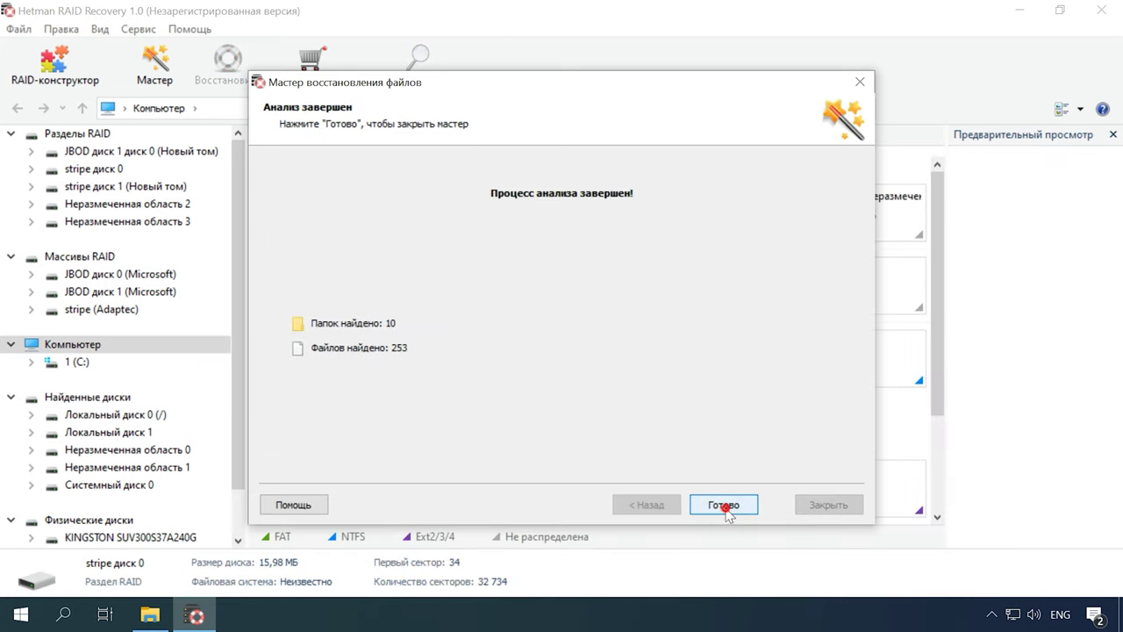
click(725, 507)
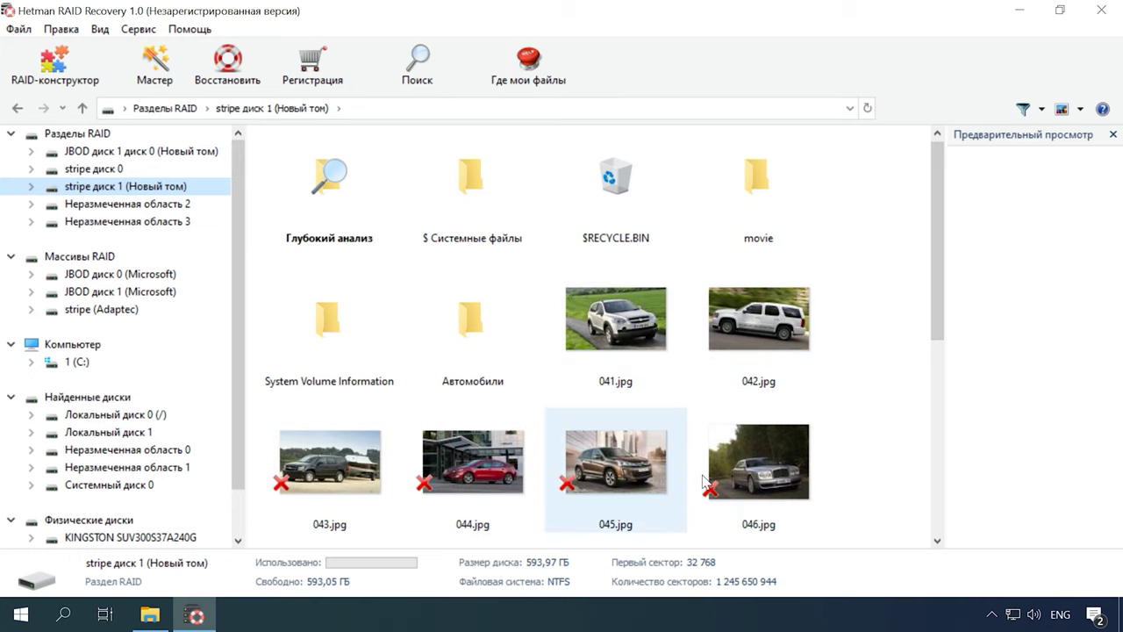
Step: Look through the files found on the volume and preview the images 042.jpg and 046.jpg
scroll(809, 474, down, 3)
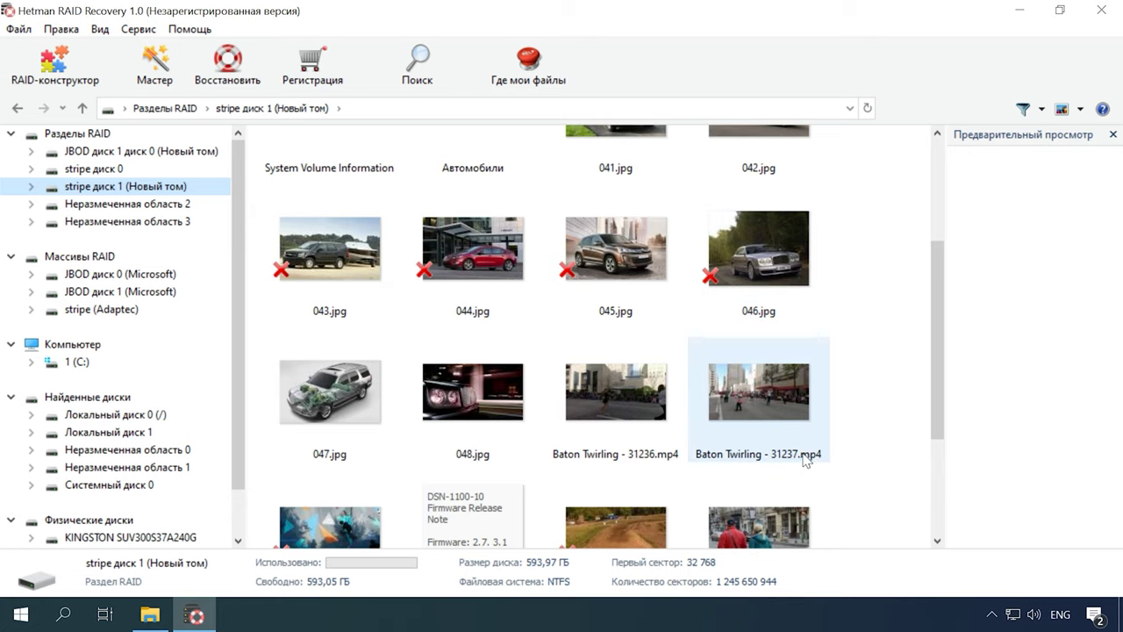
scroll(773, 427, down, 3)
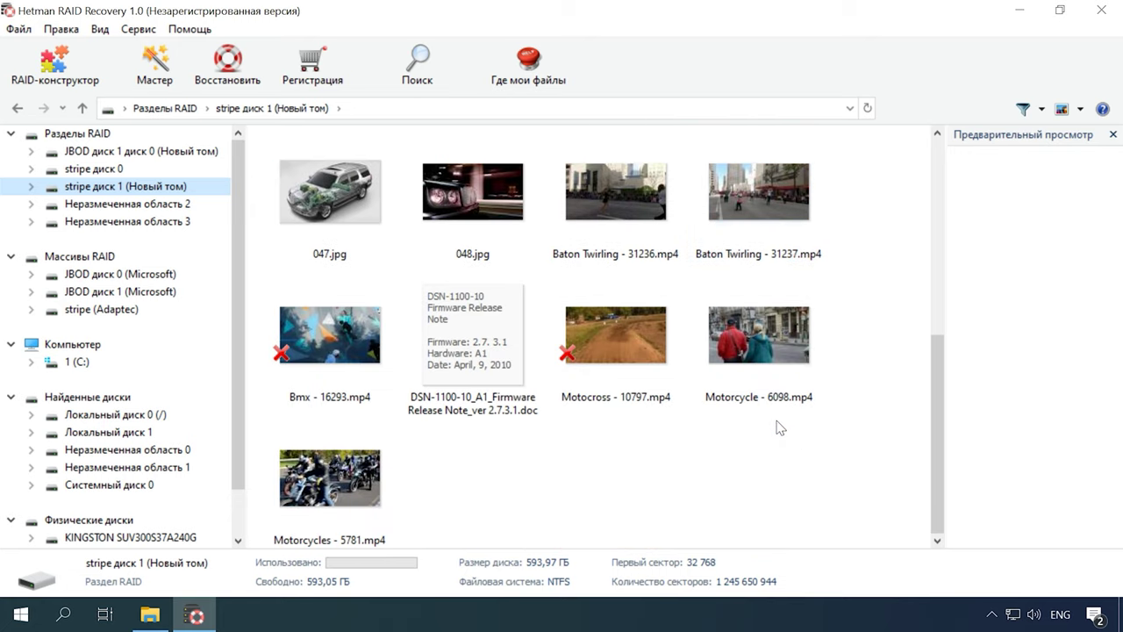
scroll(773, 427, up, 6)
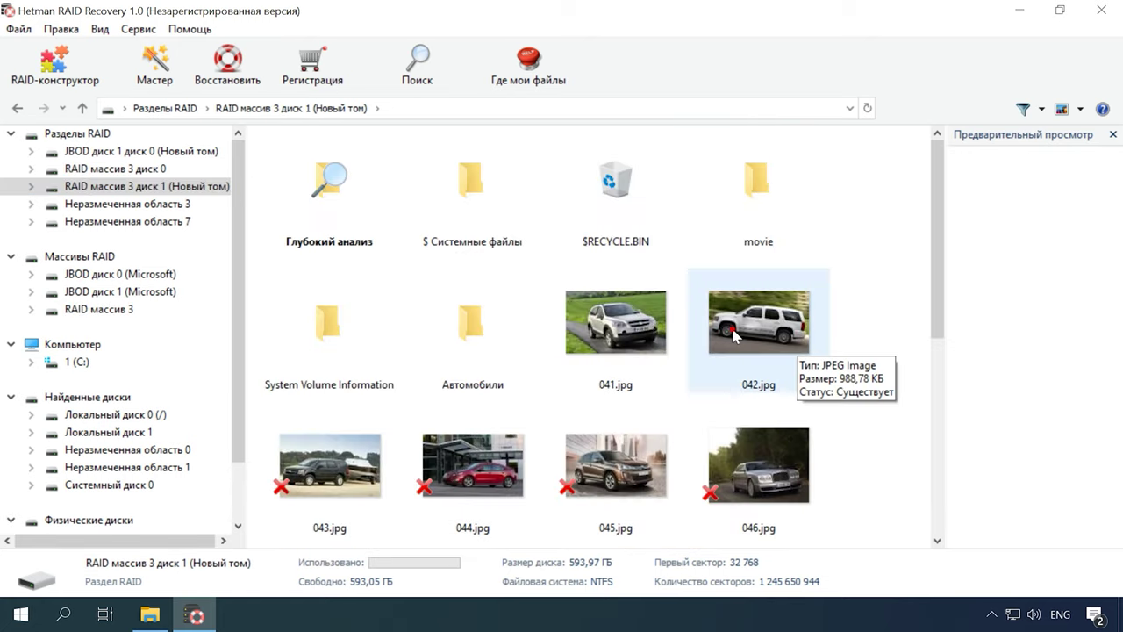
click(754, 364)
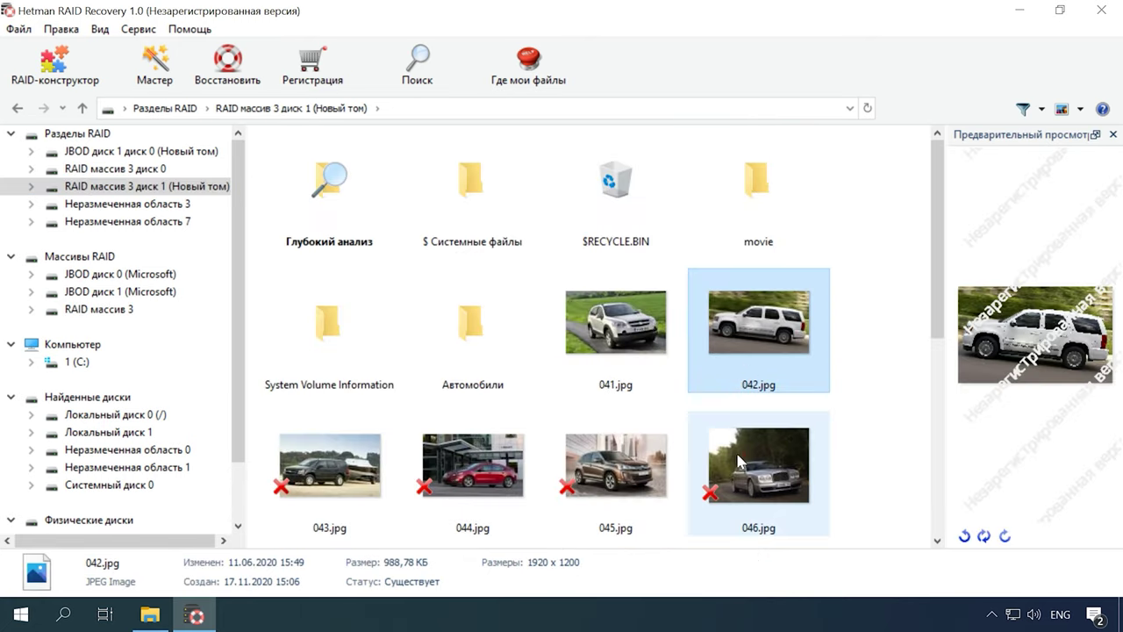
click(752, 425)
Step: Preview the DSN-1100-10 firmware release note document and play the video Motocross - 10797.mp4
scroll(860, 449, down, 6)
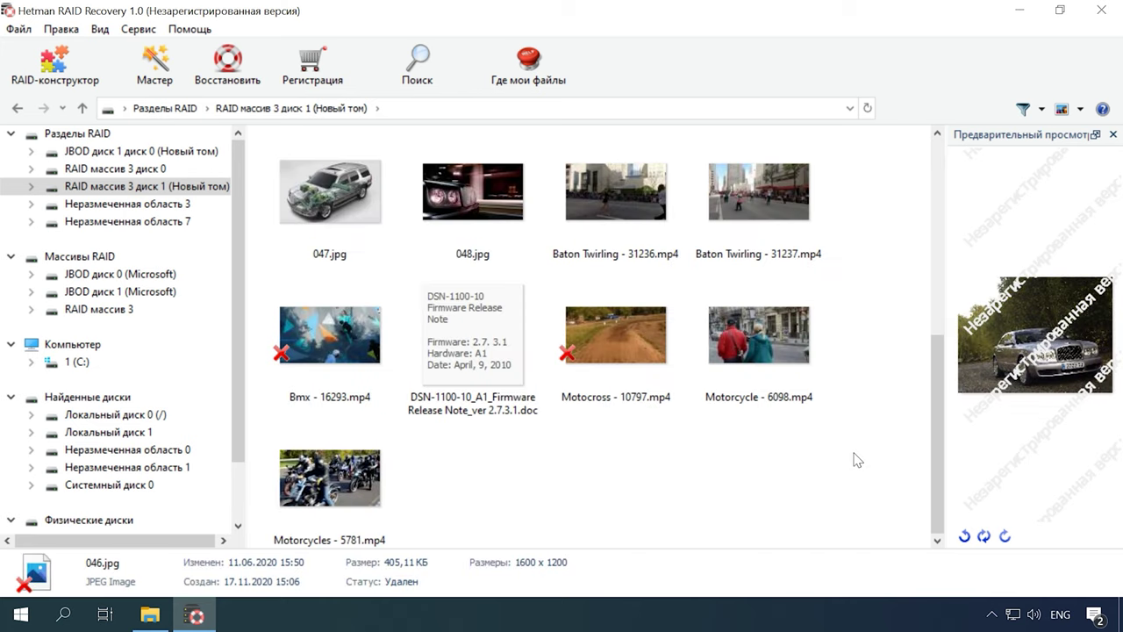
click(474, 368)
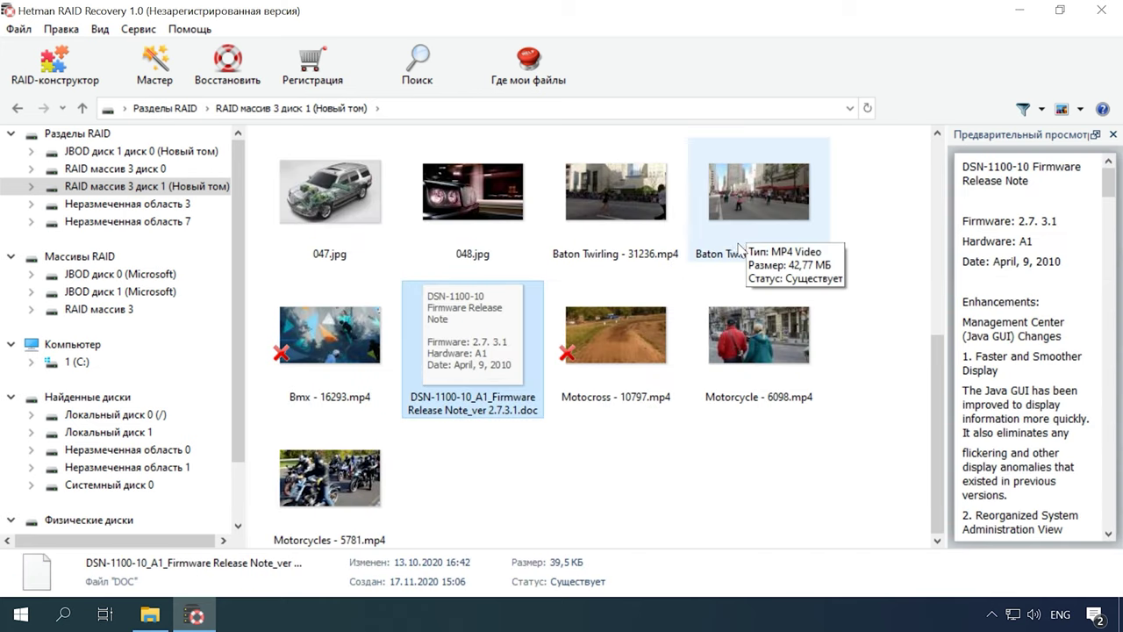
click(570, 338)
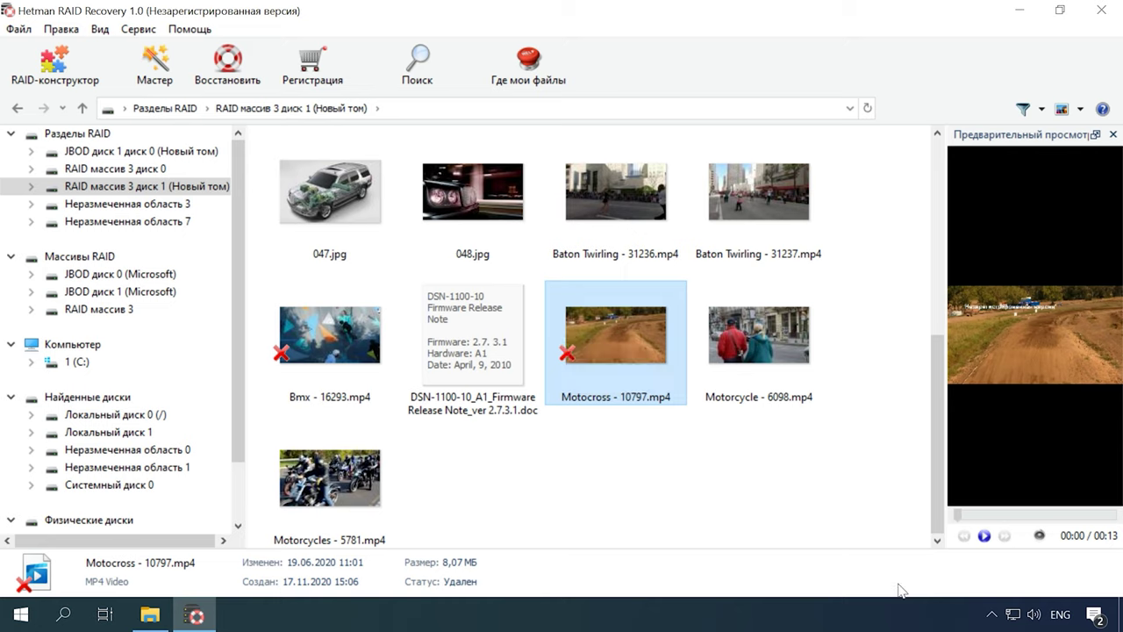
click(984, 536)
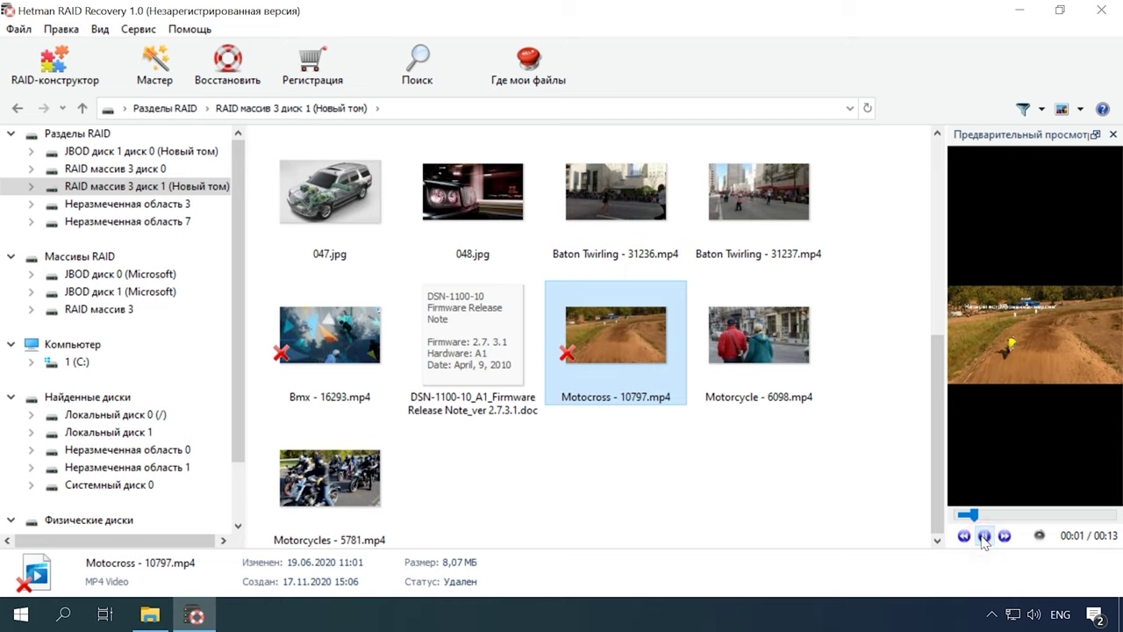
Step: Select the deleted images 043.jpg to 046.jpg and start recovering them with the save-to-hard-disk method
scroll(760, 496, up, 5)
drag(891, 461, 263, 497)
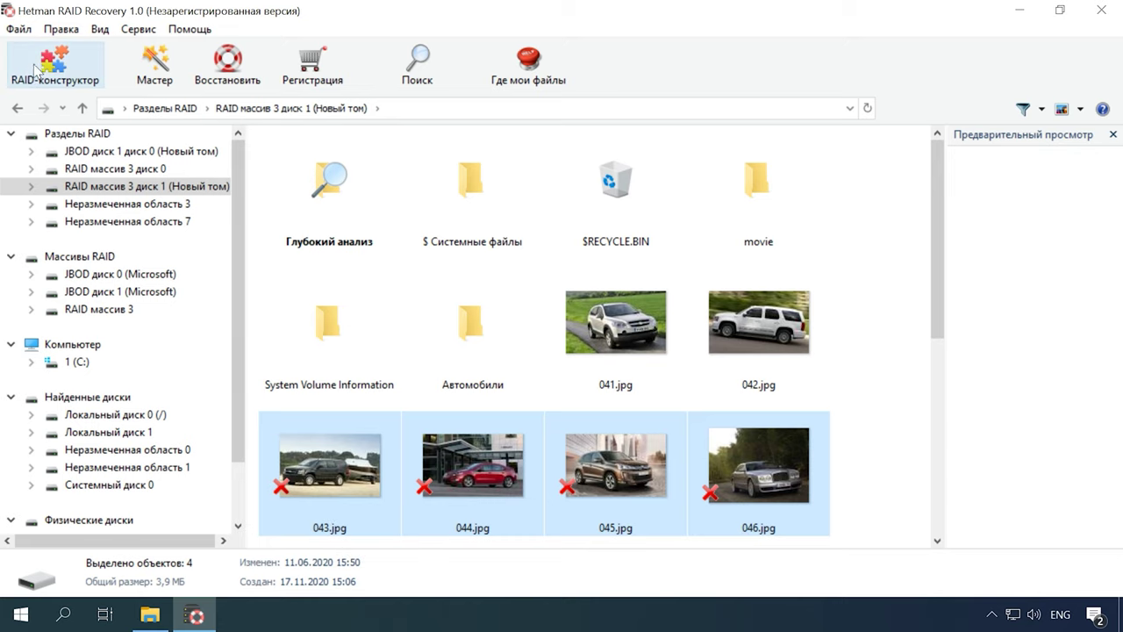
click(232, 84)
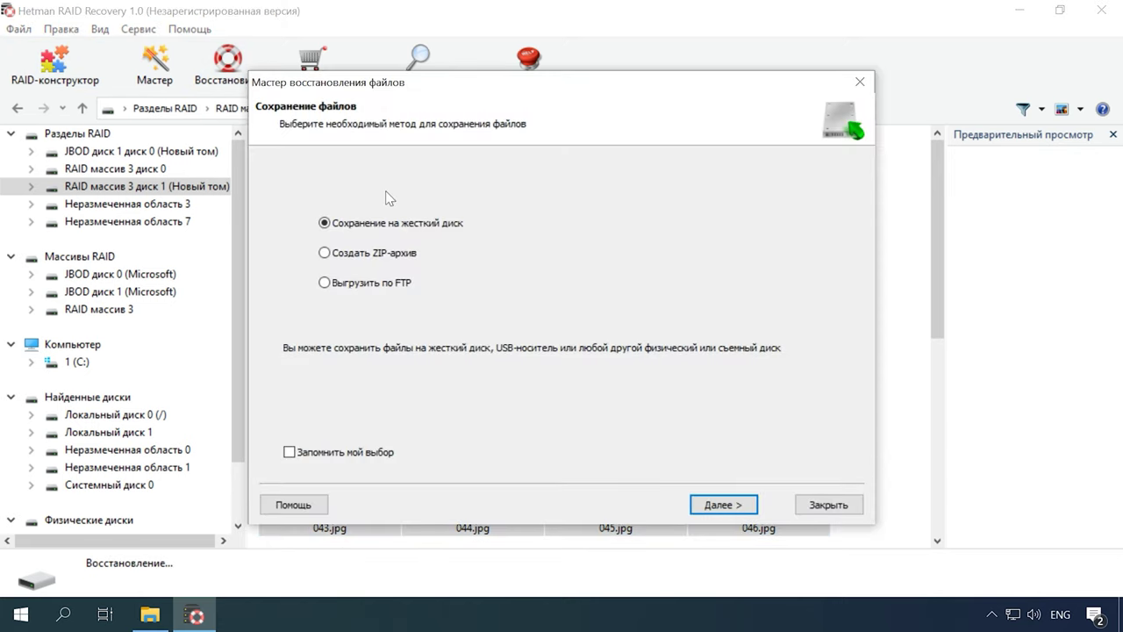
click(721, 505)
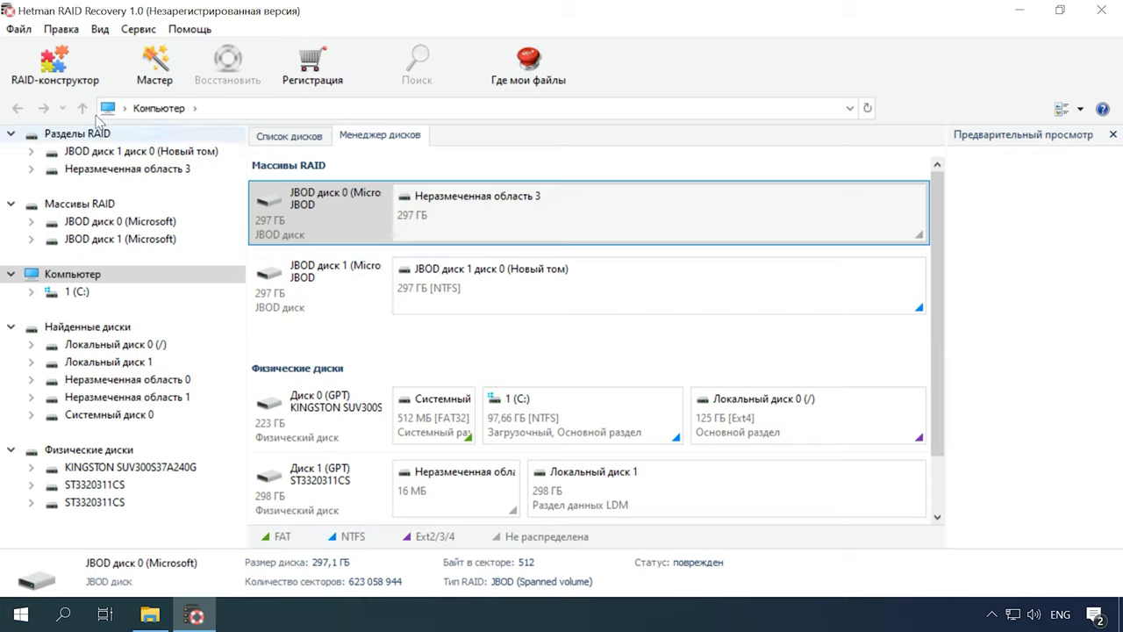
Step: Add the automatically detected stripe (Adaptec) array through the RAID constructor, keeping RAID 0 (Stripe) with a 256 КБ block size
click(65, 84)
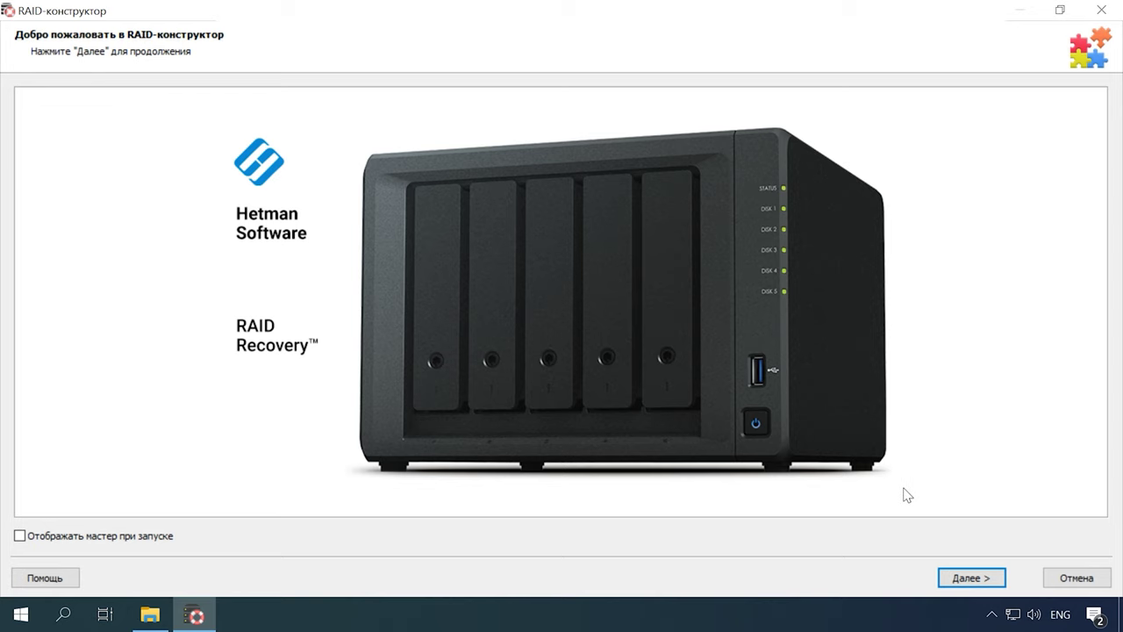
click(978, 584)
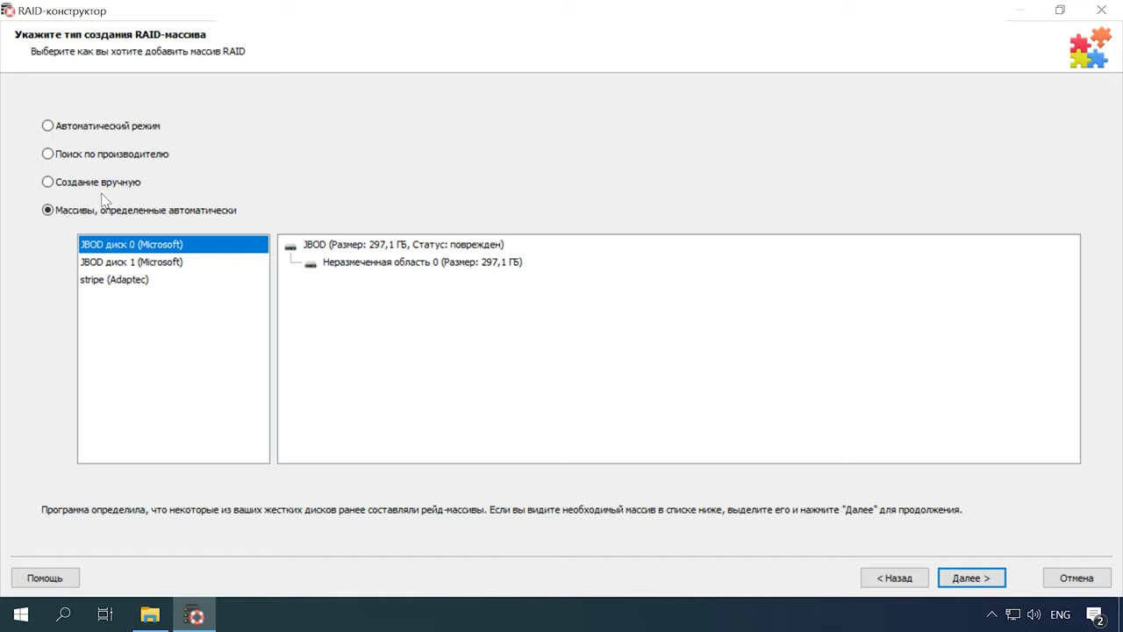
click(121, 280)
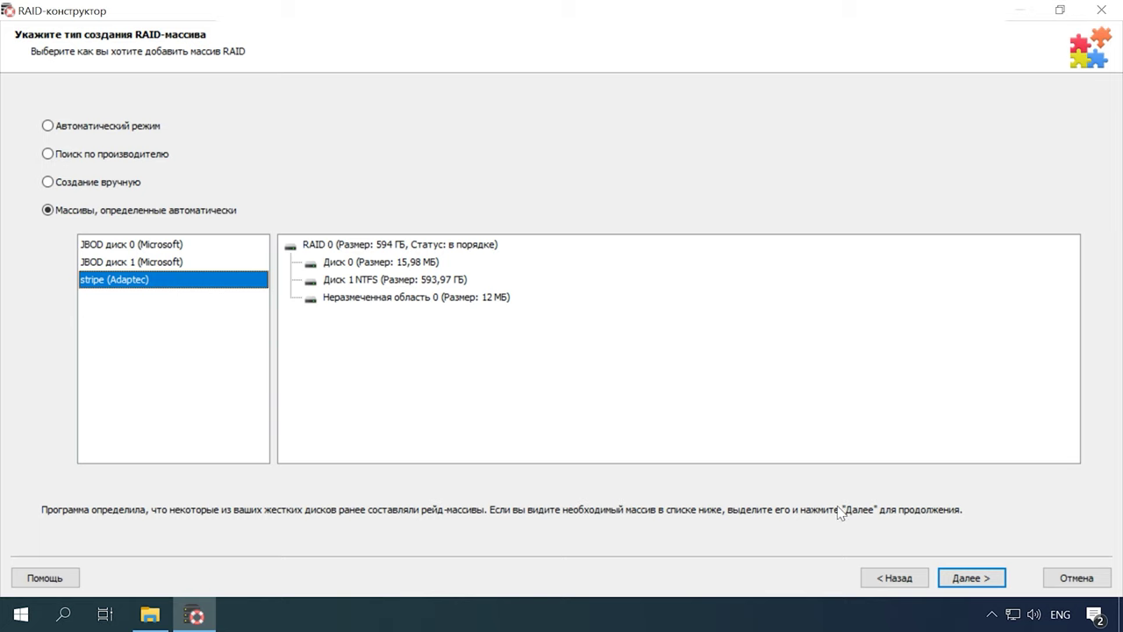
click(970, 579)
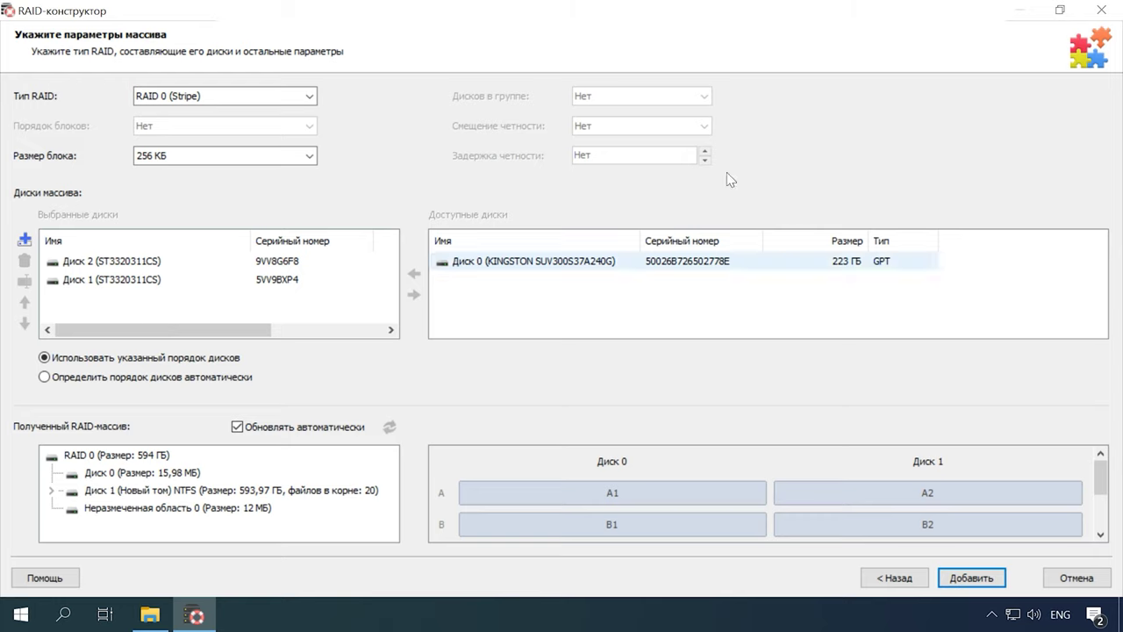
click(974, 583)
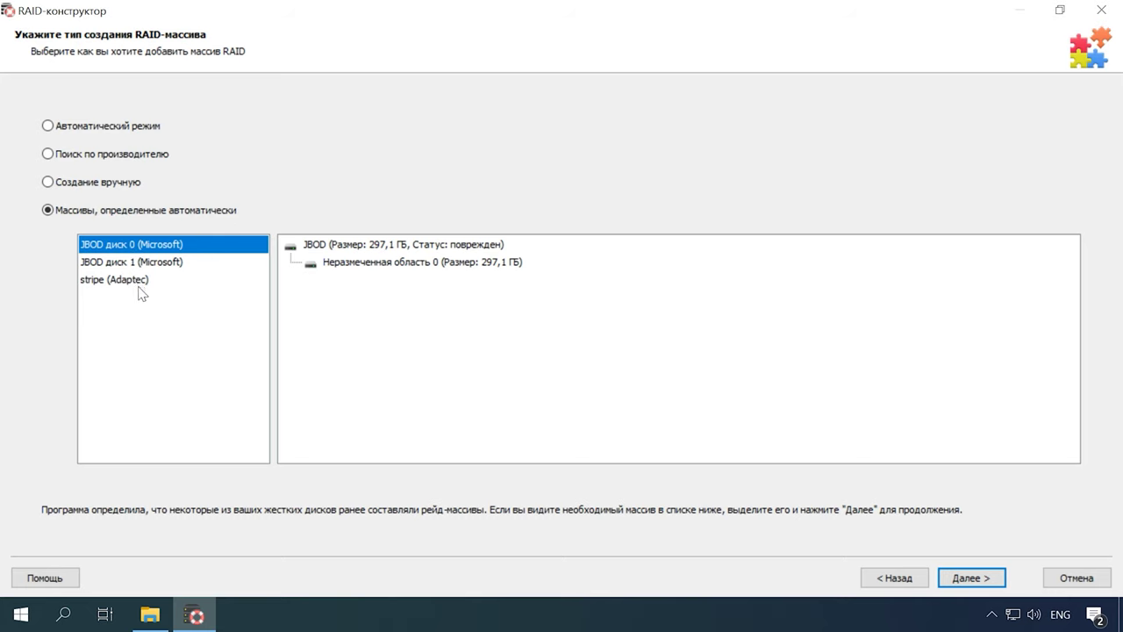
Step: Find the RAID in automatic mode with 2 disks, Диск 1 and Диск 2, and add the detected Конфигурация 1
click(92, 128)
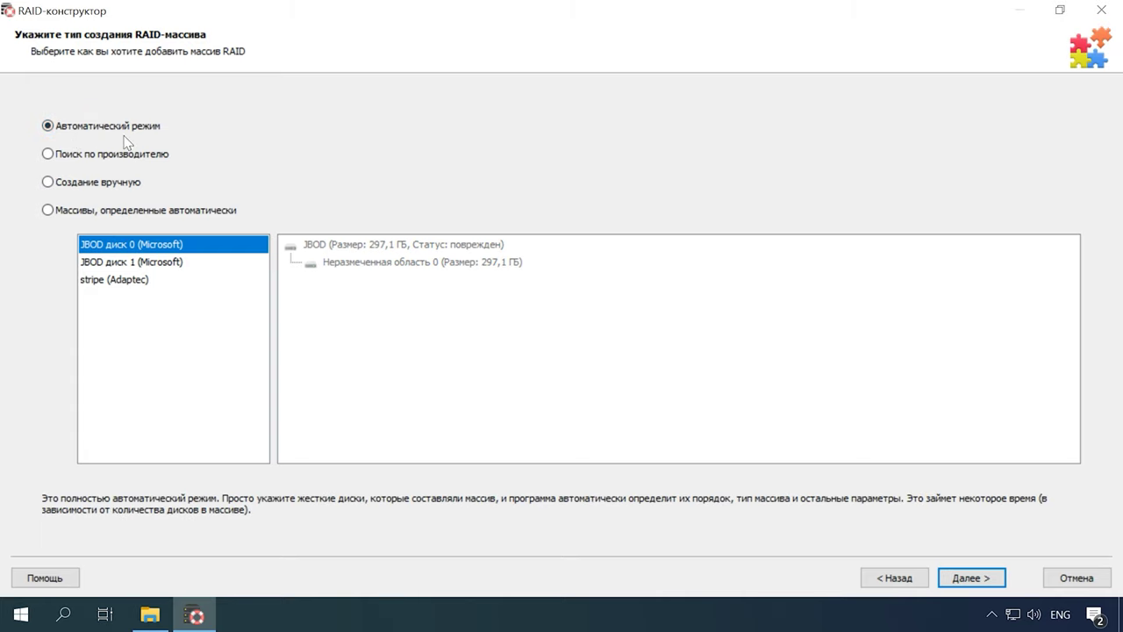
click(968, 586)
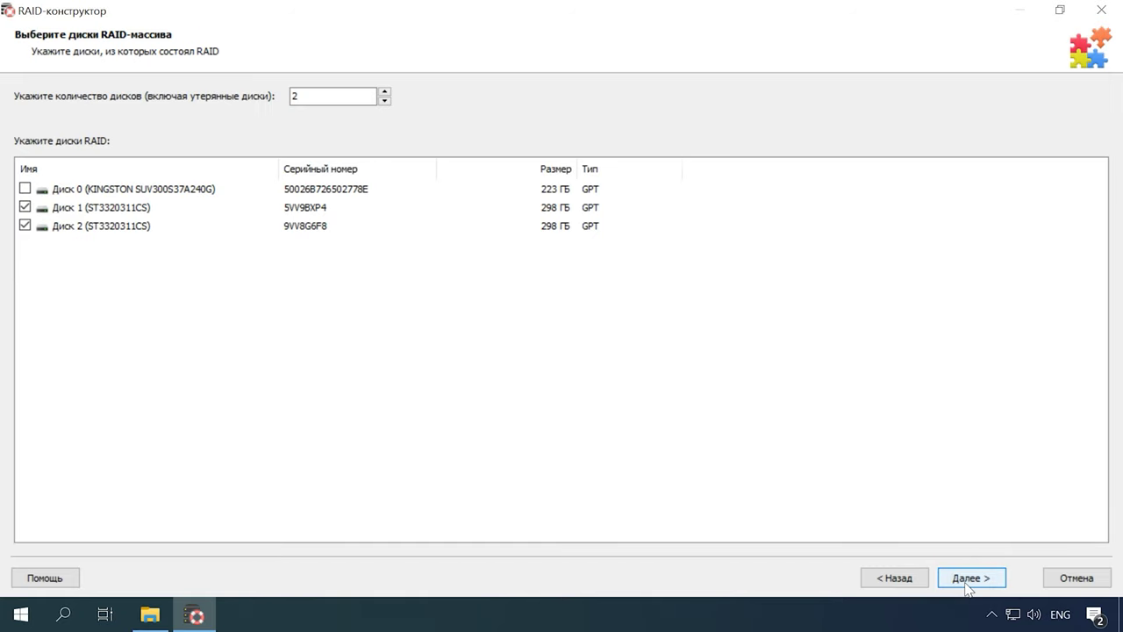
double_click(302, 98)
click(972, 579)
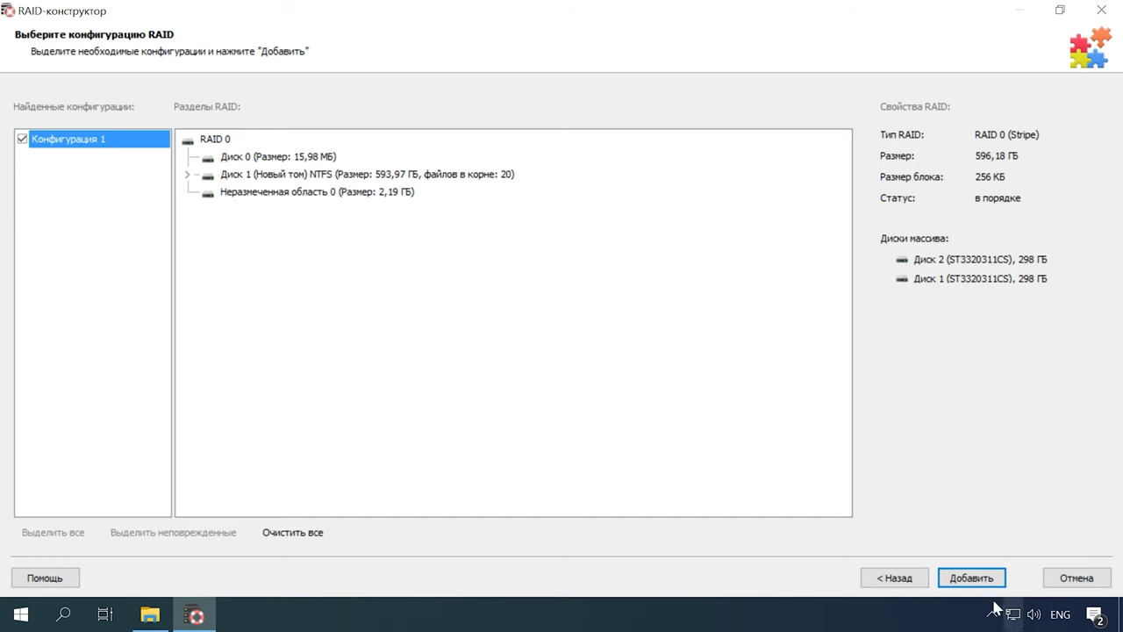
click(974, 580)
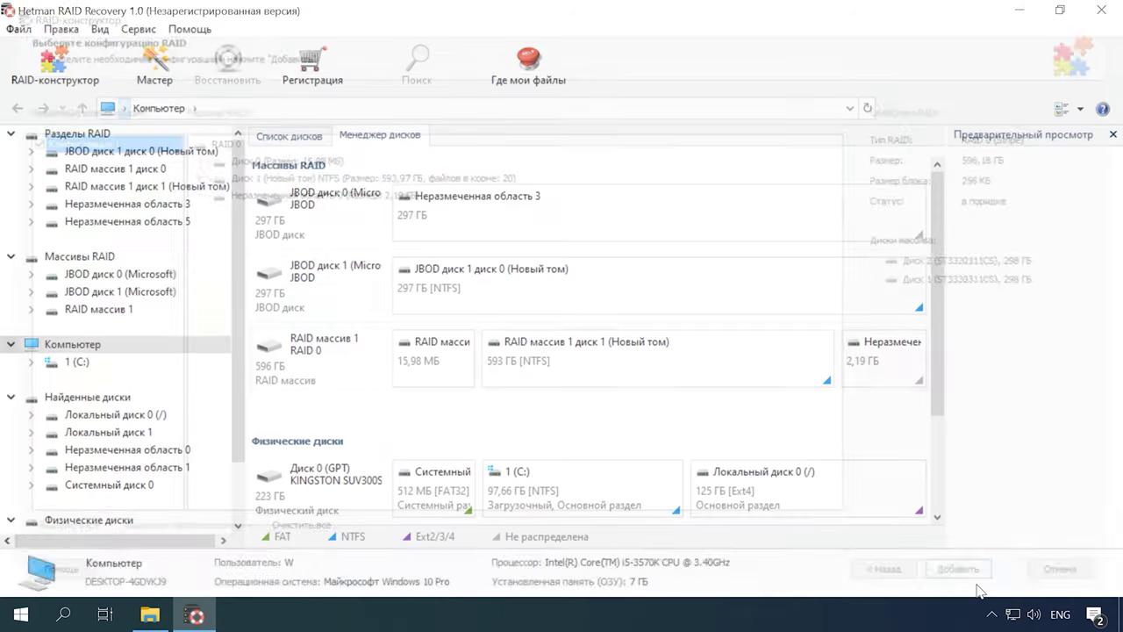
Step: Open the NTFS partition Новый том of the added RAID 0 array and run a quick scan on it
click(344, 378)
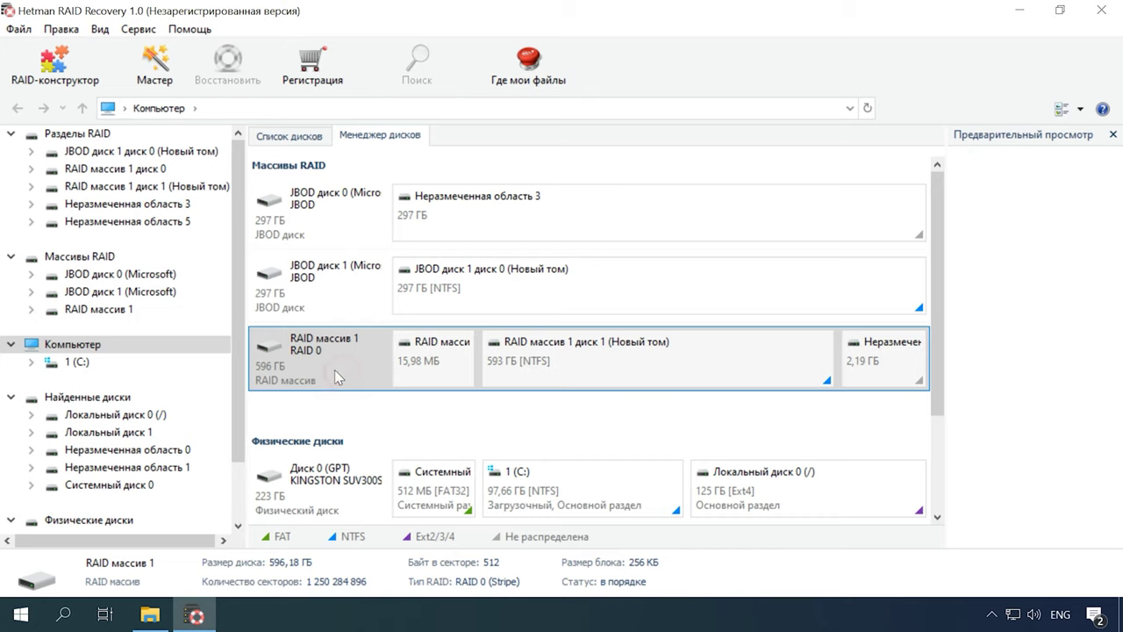
right_click(629, 373)
click(677, 382)
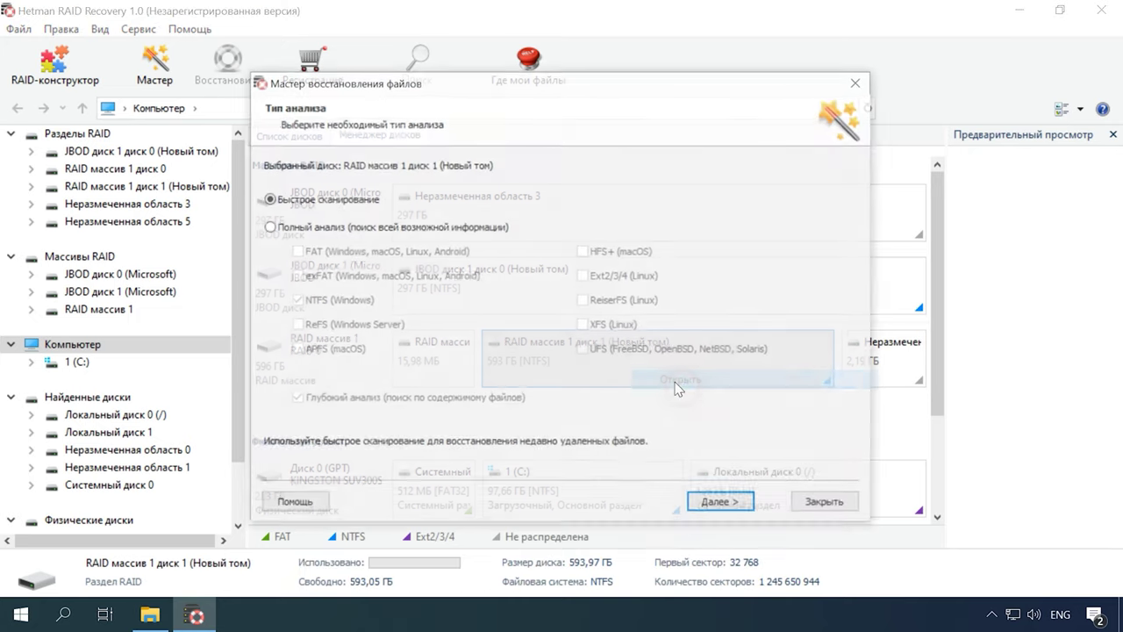
click(725, 507)
click(723, 506)
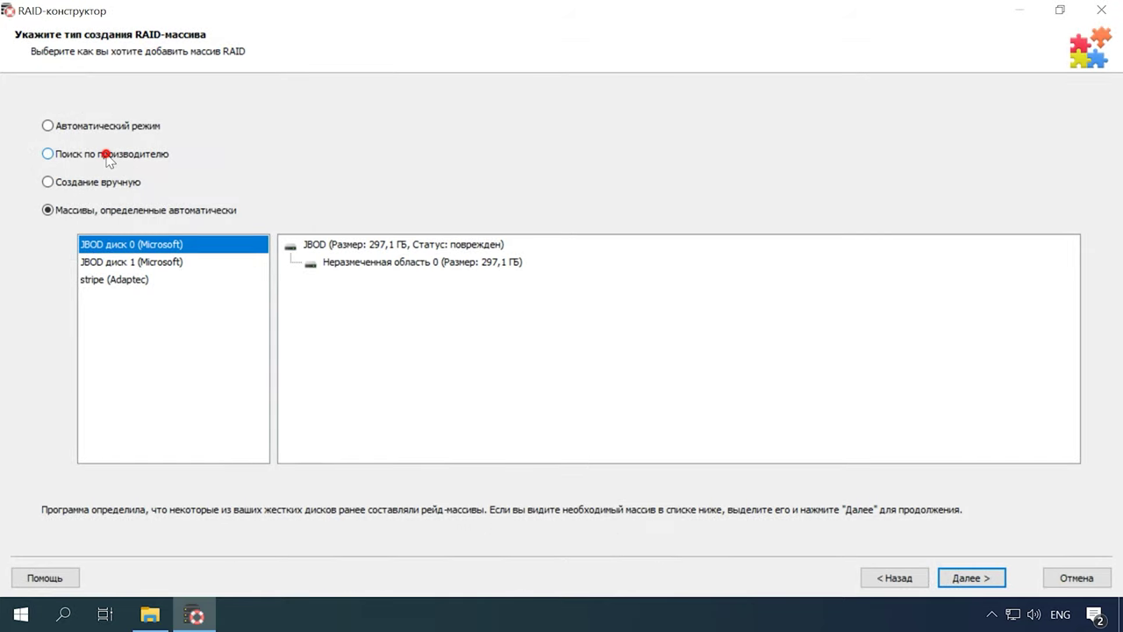
Step: Start a RAID search by manufacturer and restrict it to Adaptec with RAID 0 (Stripe) only
click(106, 155)
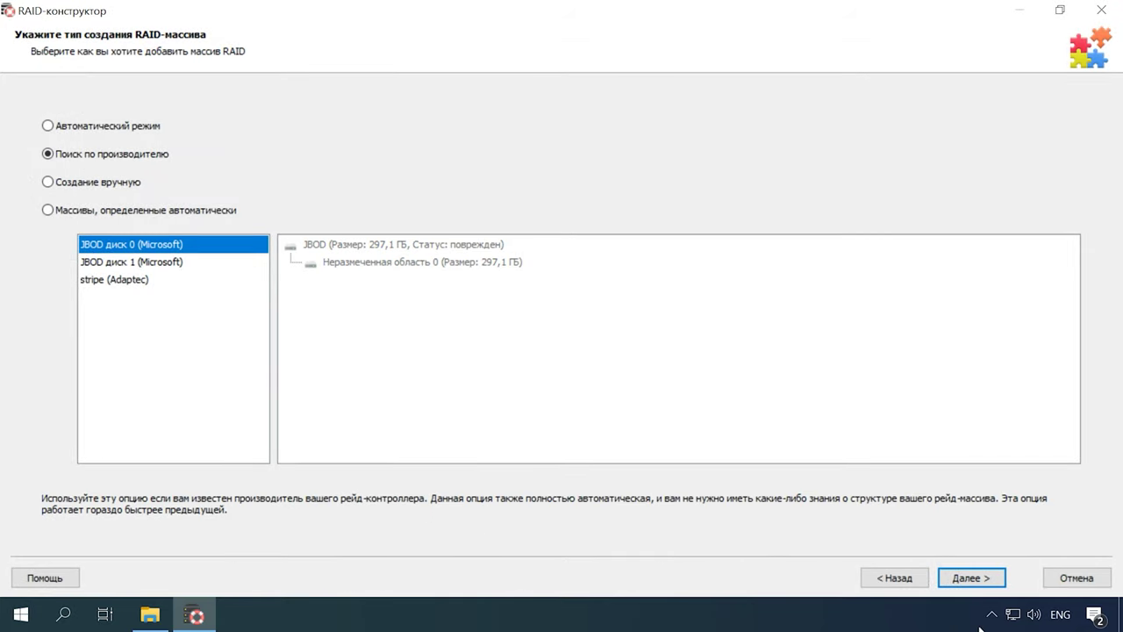
click(974, 583)
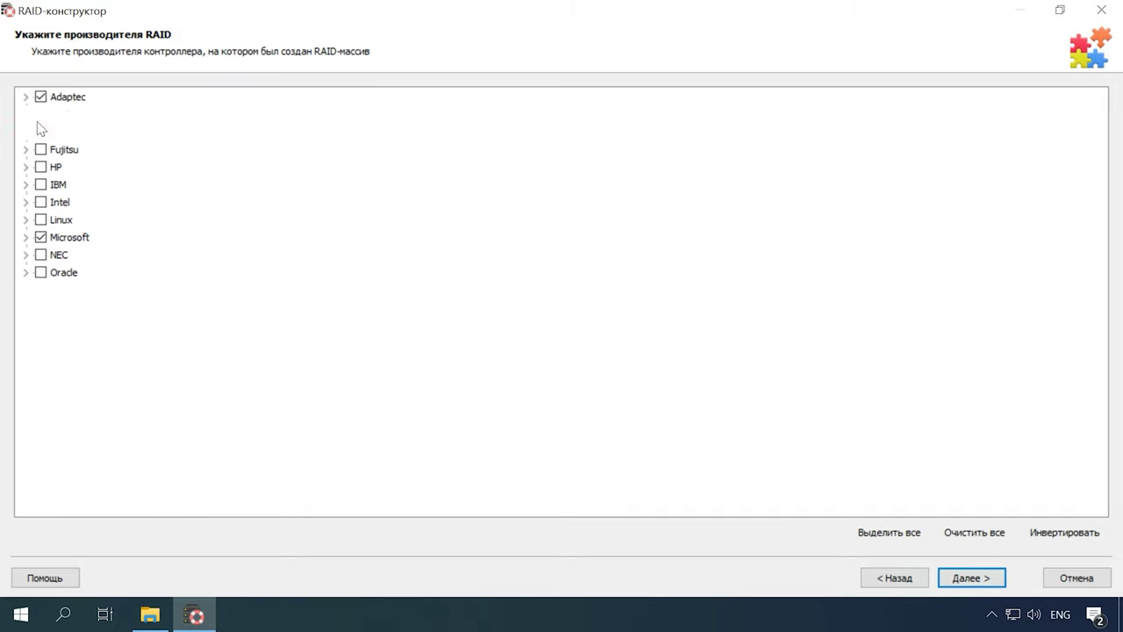
click(40, 237)
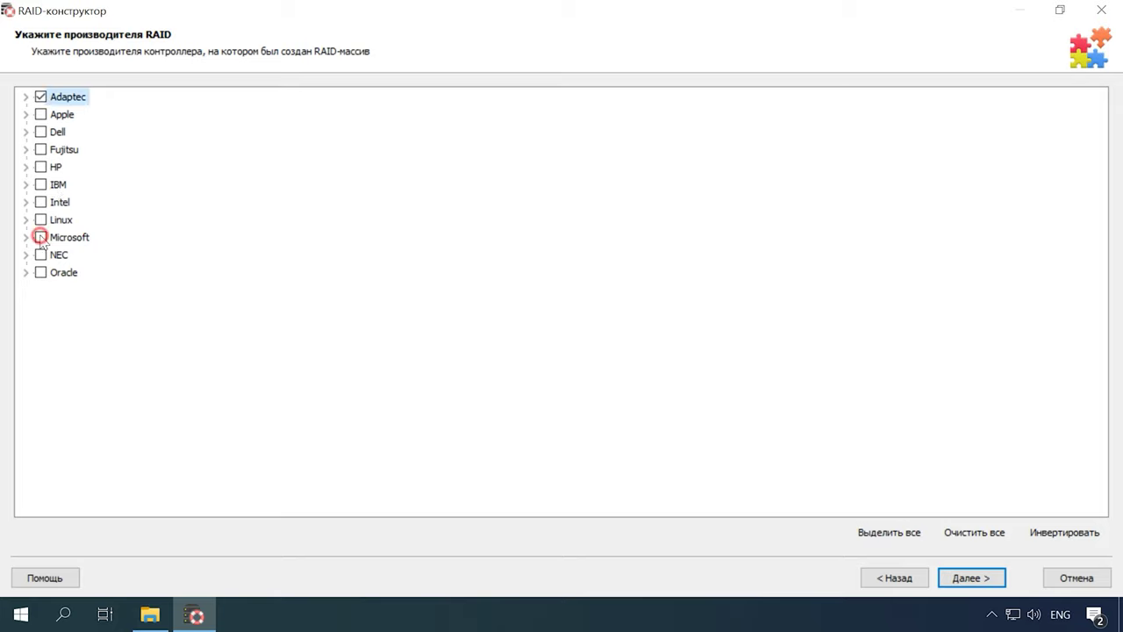
click(22, 98)
click(40, 97)
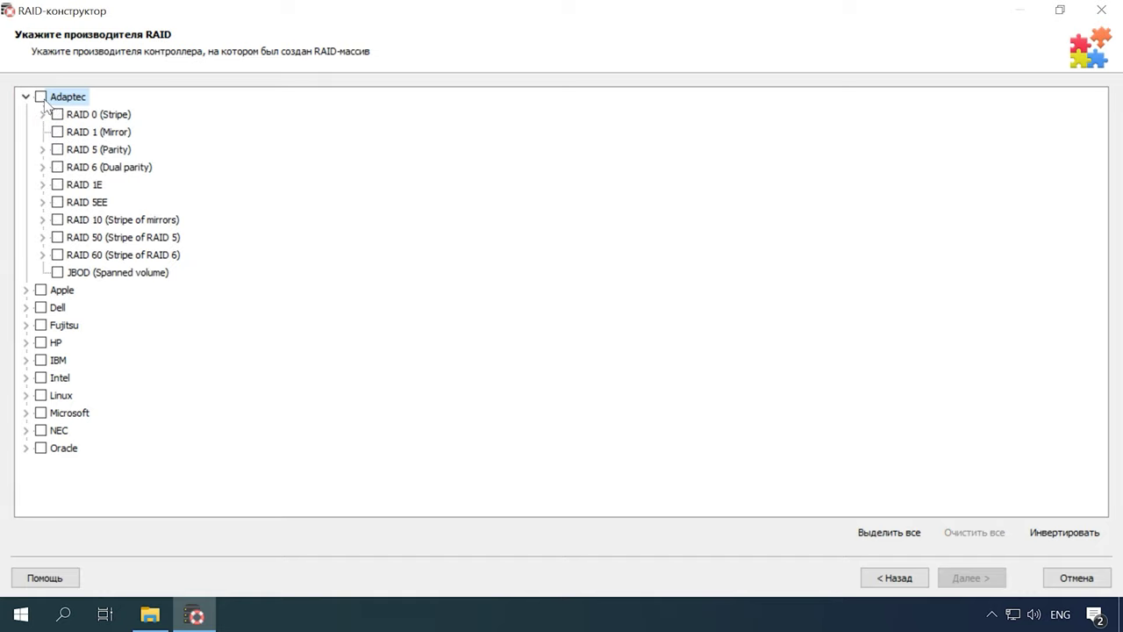
click(57, 115)
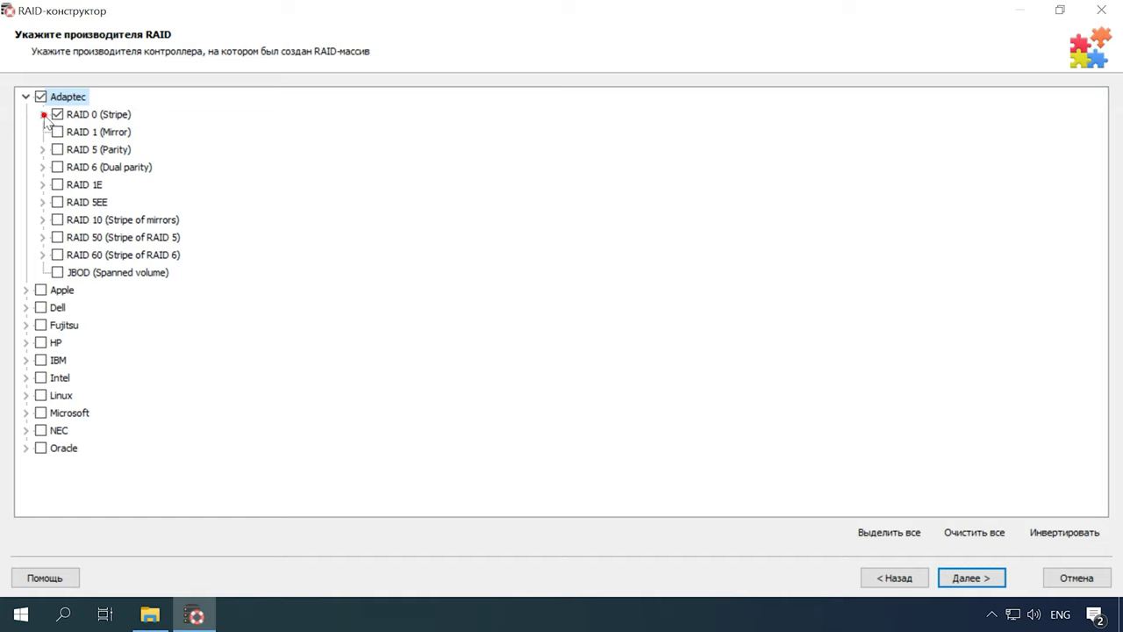
Step: Limit the Adaptec RAID 0 block size to 256 КБ, excluding 16, 32, 64, 128 and 512 КБ and 1 МБ
click(42, 114)
click(74, 132)
click(73, 149)
click(74, 166)
click(74, 184)
click(76, 220)
click(73, 236)
click(75, 203)
click(75, 202)
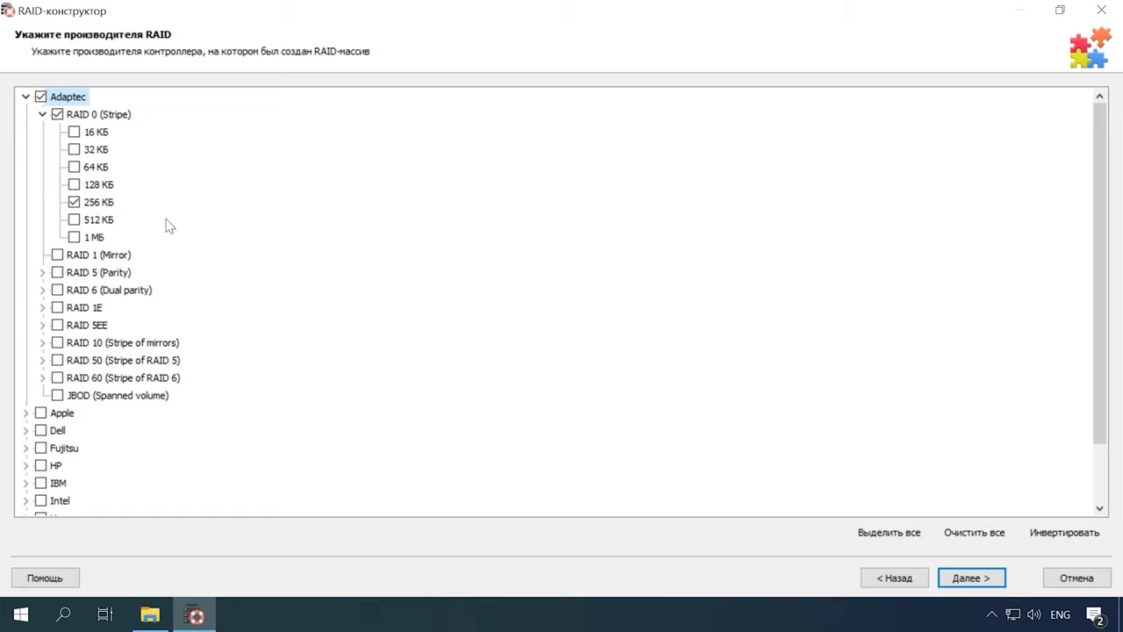
Step: Specify 2 array disks, Диск 1 and Диск 2, and run the search for matching configurations
click(974, 588)
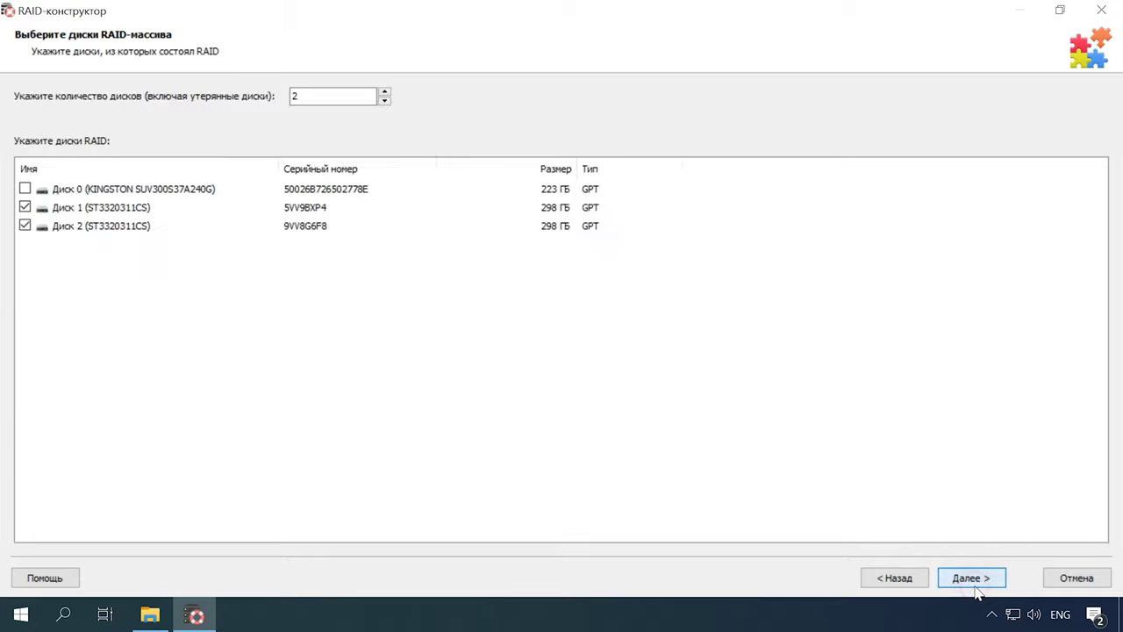
double_click(295, 96)
click(24, 207)
click(25, 207)
click(25, 226)
click(25, 226)
click(970, 572)
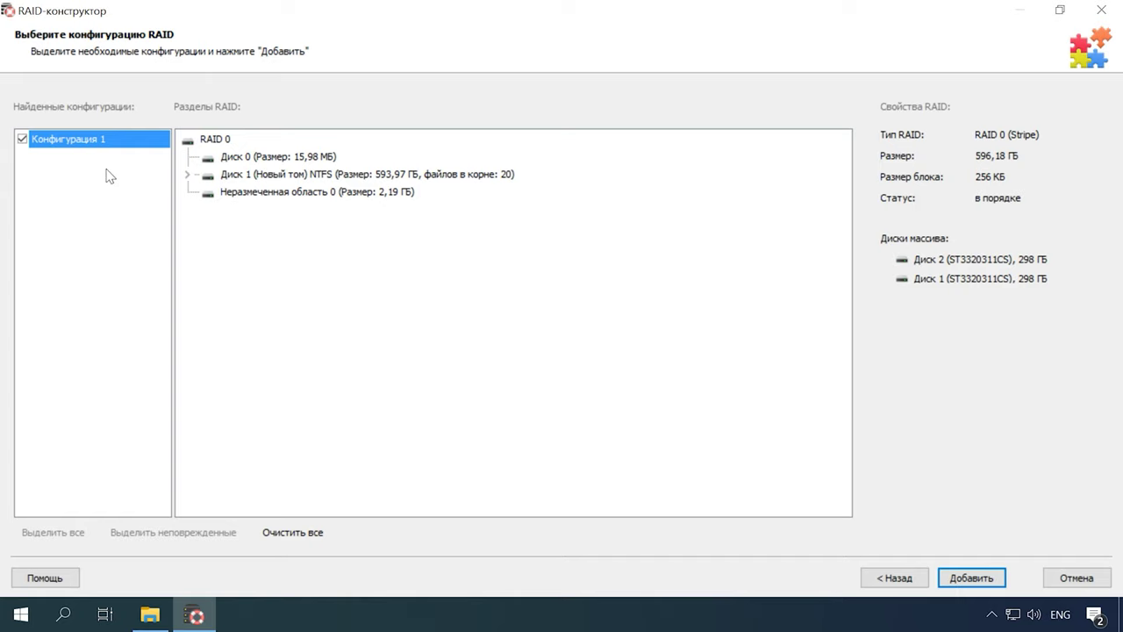
Step: Inspect the Новый том partition of Конфигурация 1 and add this configuration as a RAID array
click(319, 181)
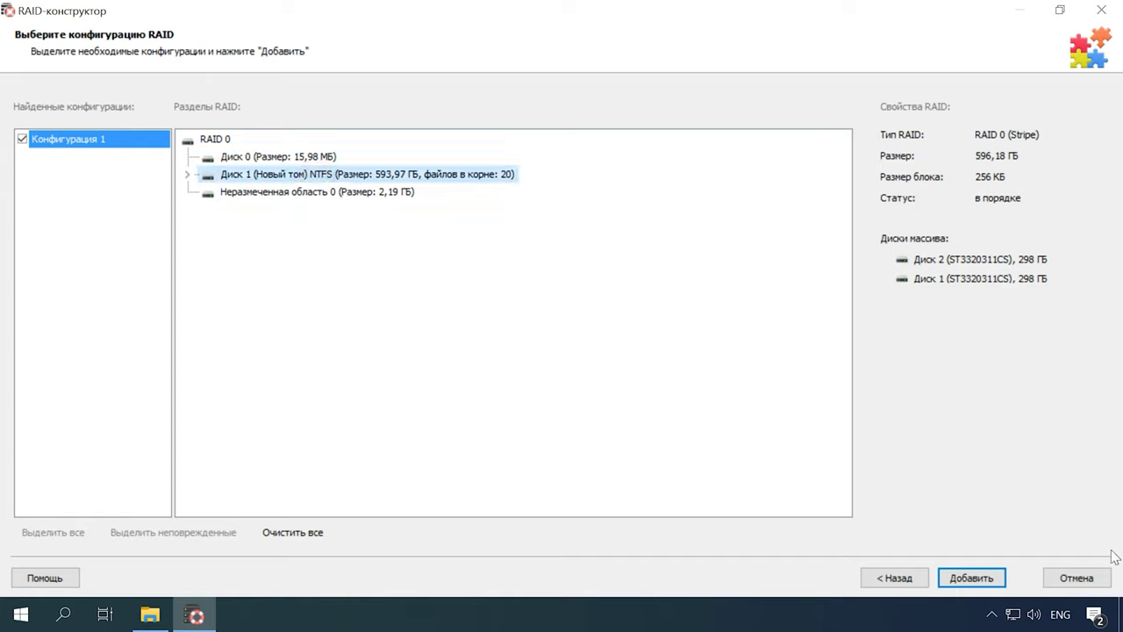
click(971, 582)
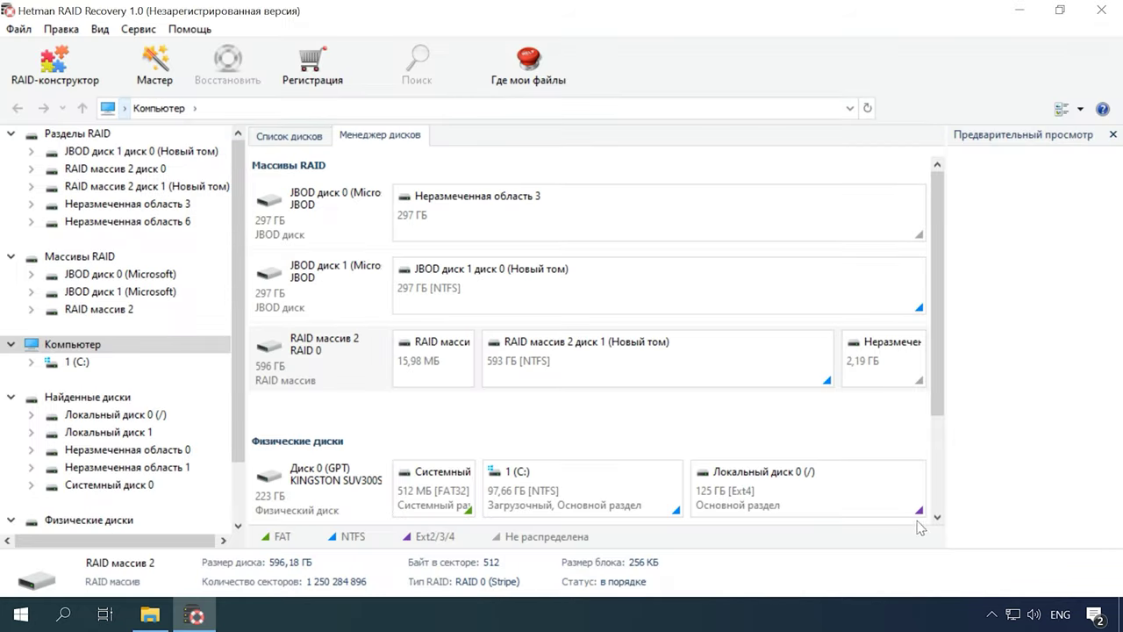
click(353, 386)
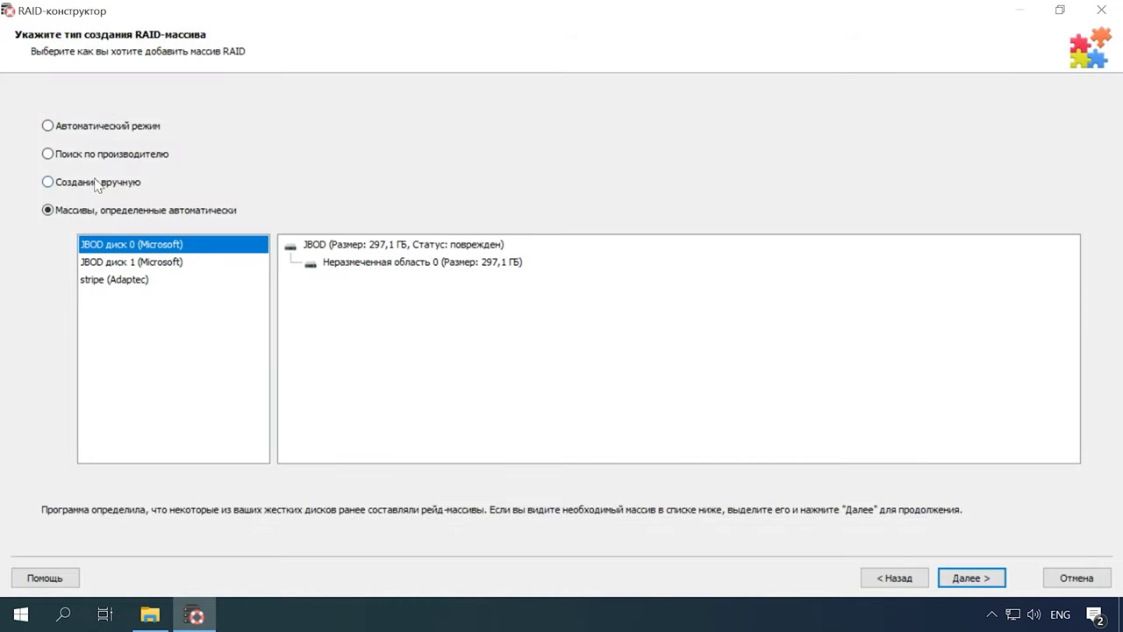
Step: Start manual array creation and set the type to RAID 0 (Stripe) with a 256 КБ block size
click(88, 184)
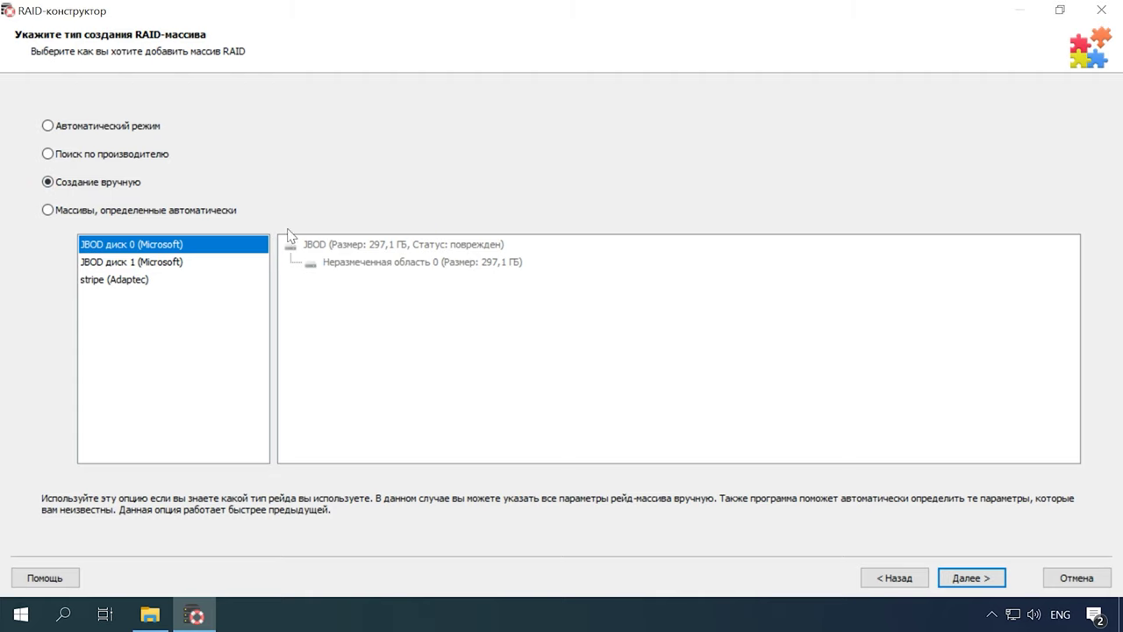
click(969, 581)
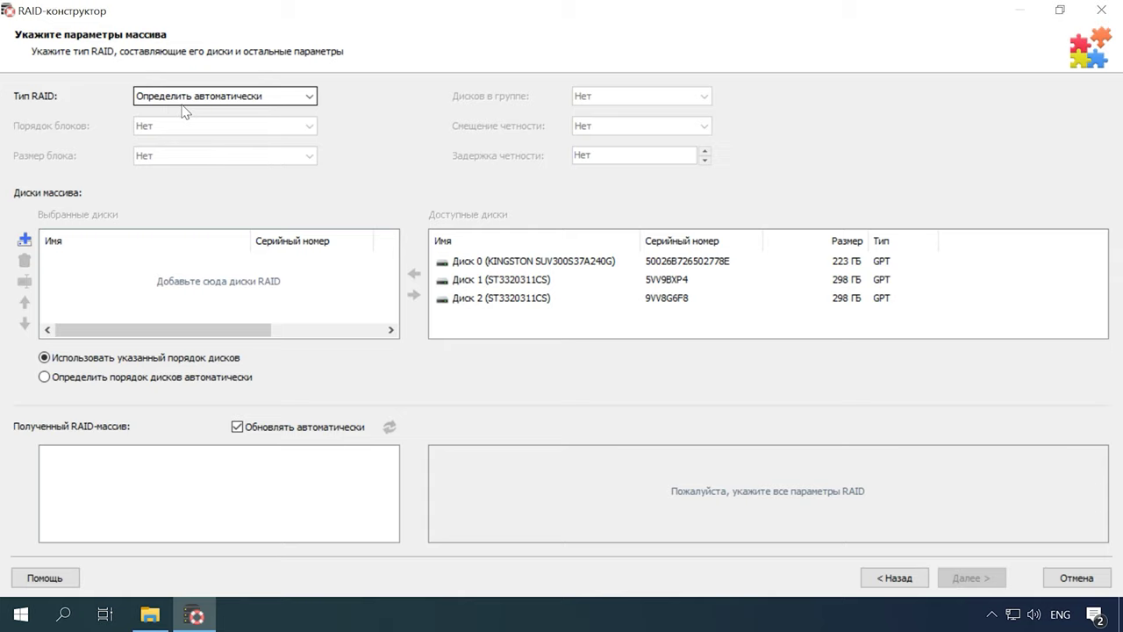
click(310, 96)
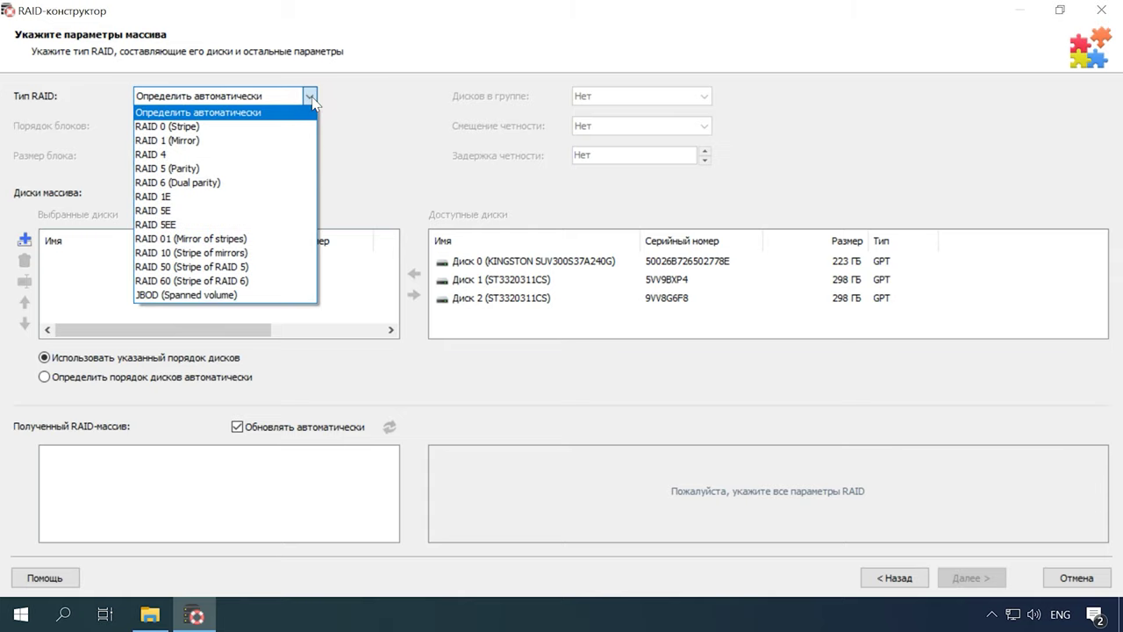
click(237, 127)
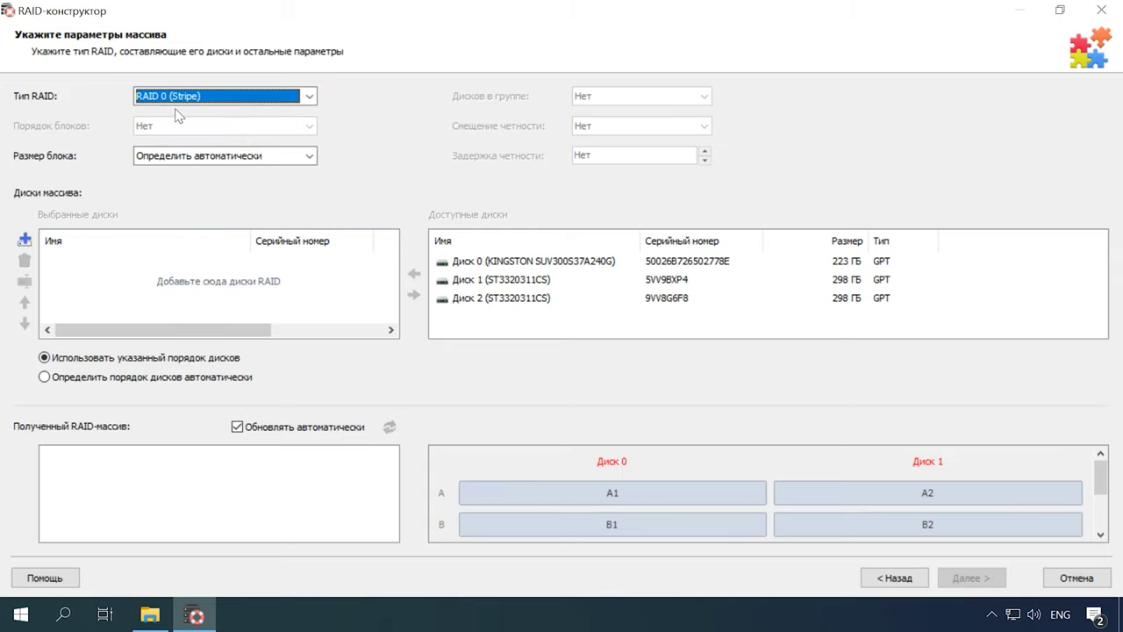
click(265, 157)
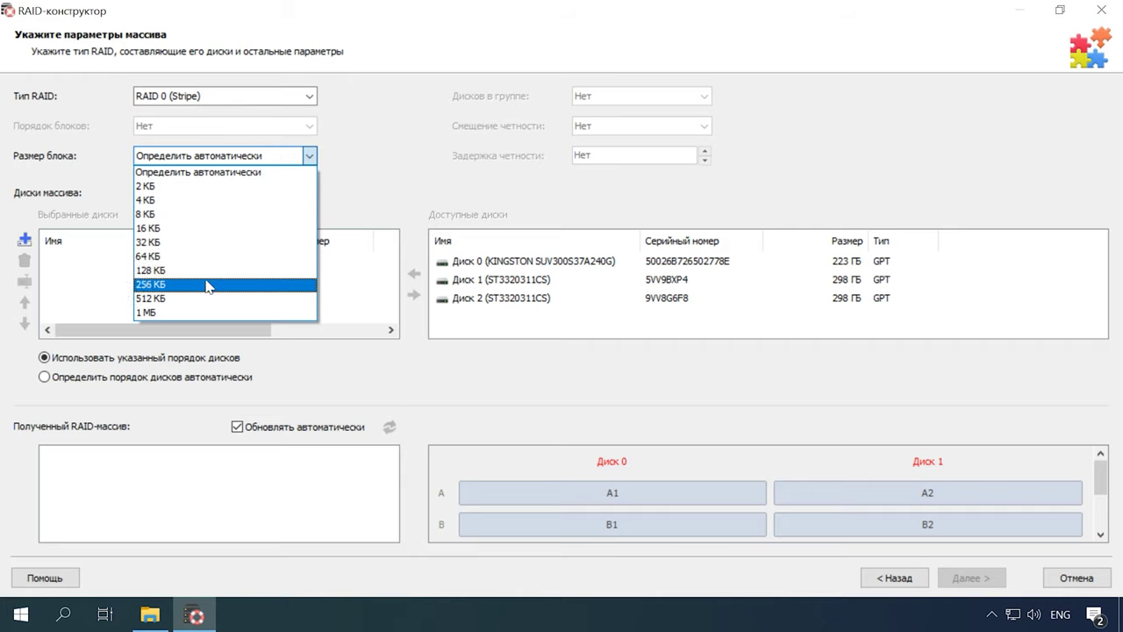
click(208, 286)
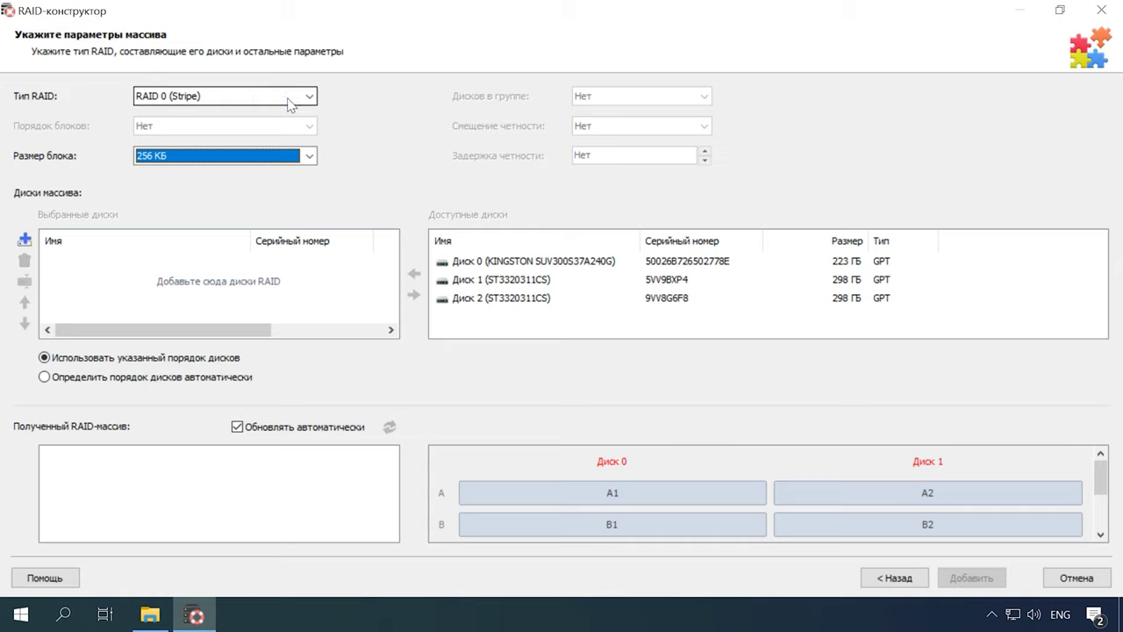
Step: Assign Диск 2 and Диск 1 to the array's selected disks, with Диск 2 first
click(464, 280)
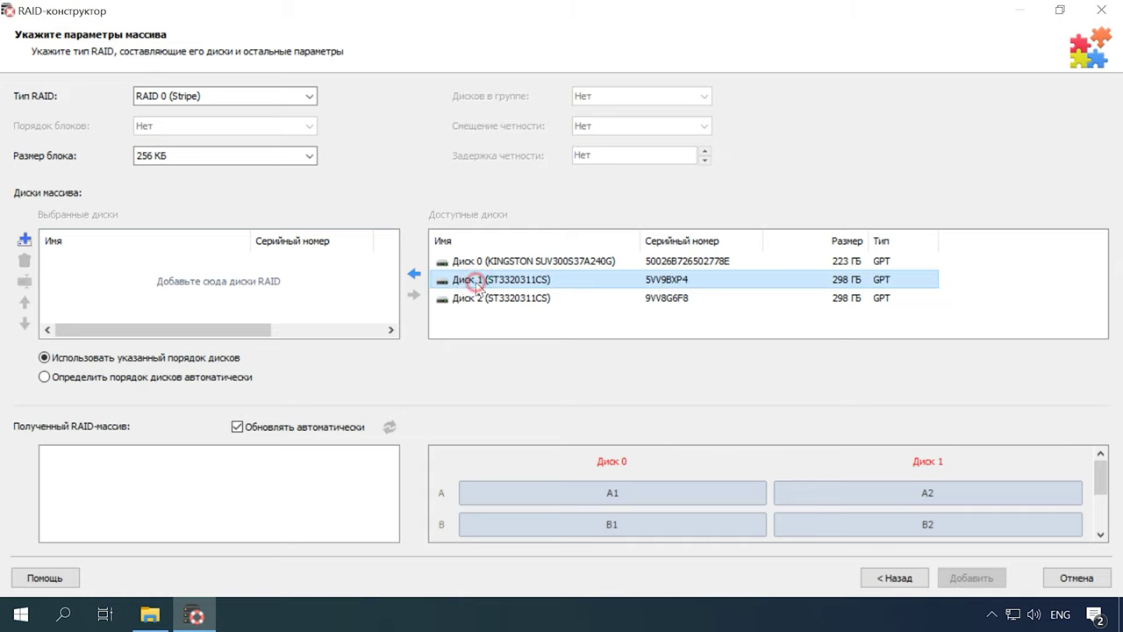
click(485, 299)
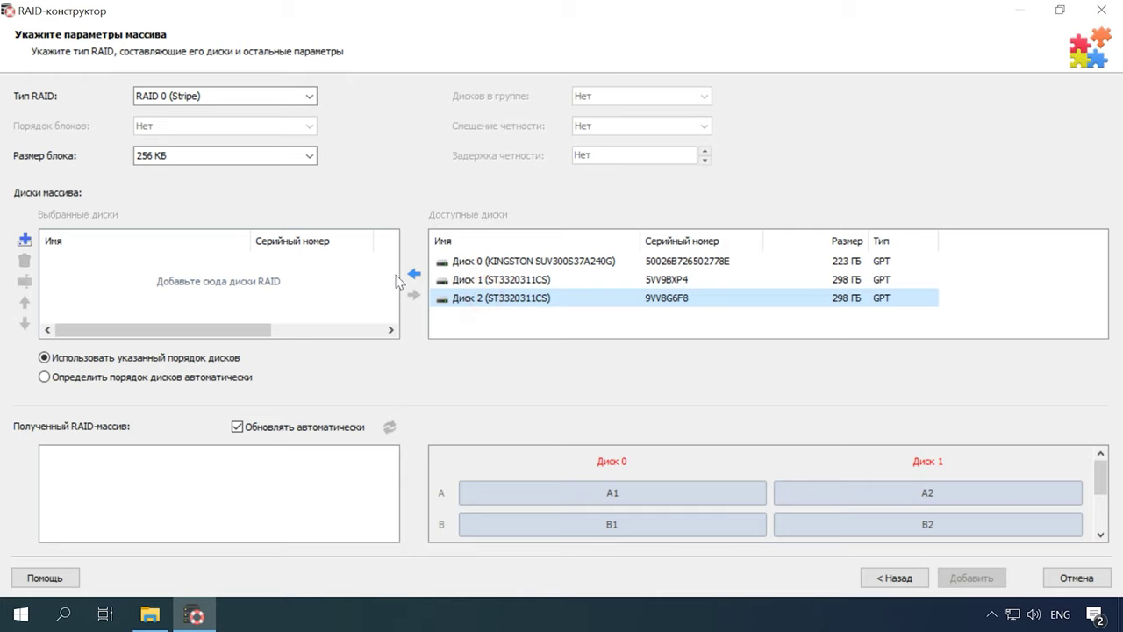
click(412, 273)
click(413, 274)
click(133, 261)
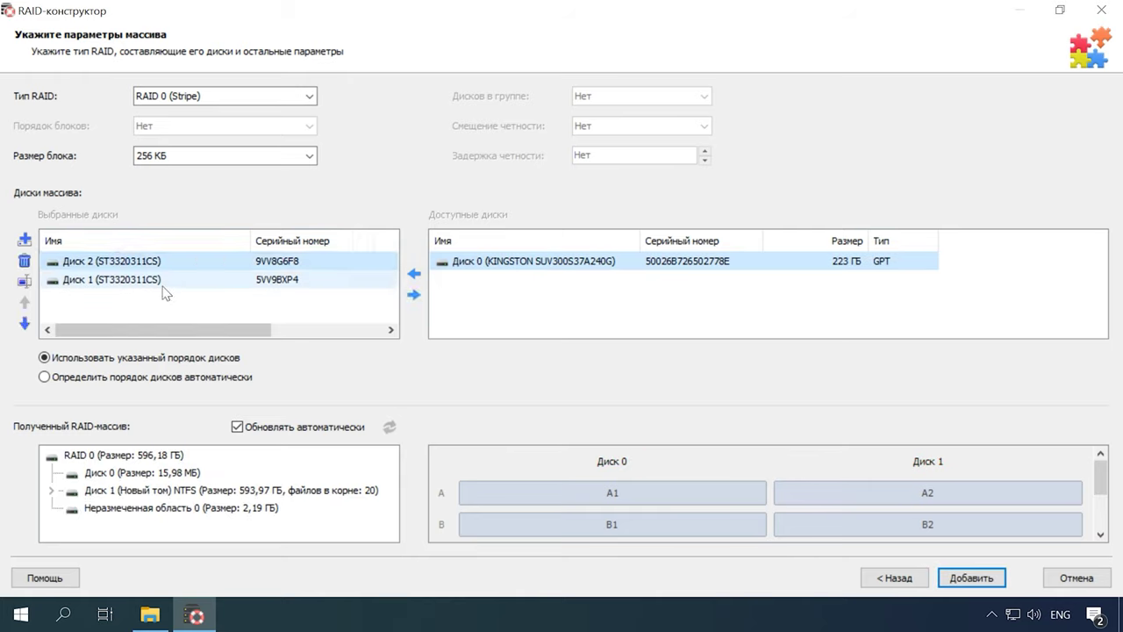
Step: Try the reversed disk order with Диск 1 above Диск 2, and restore the original order
click(110, 280)
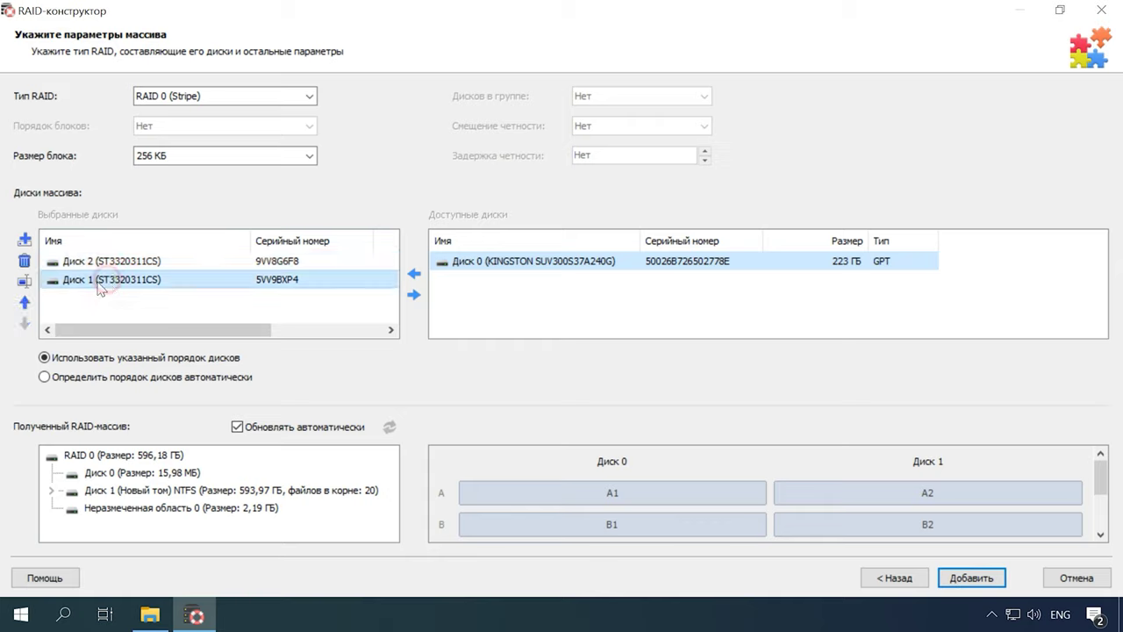
click(25, 303)
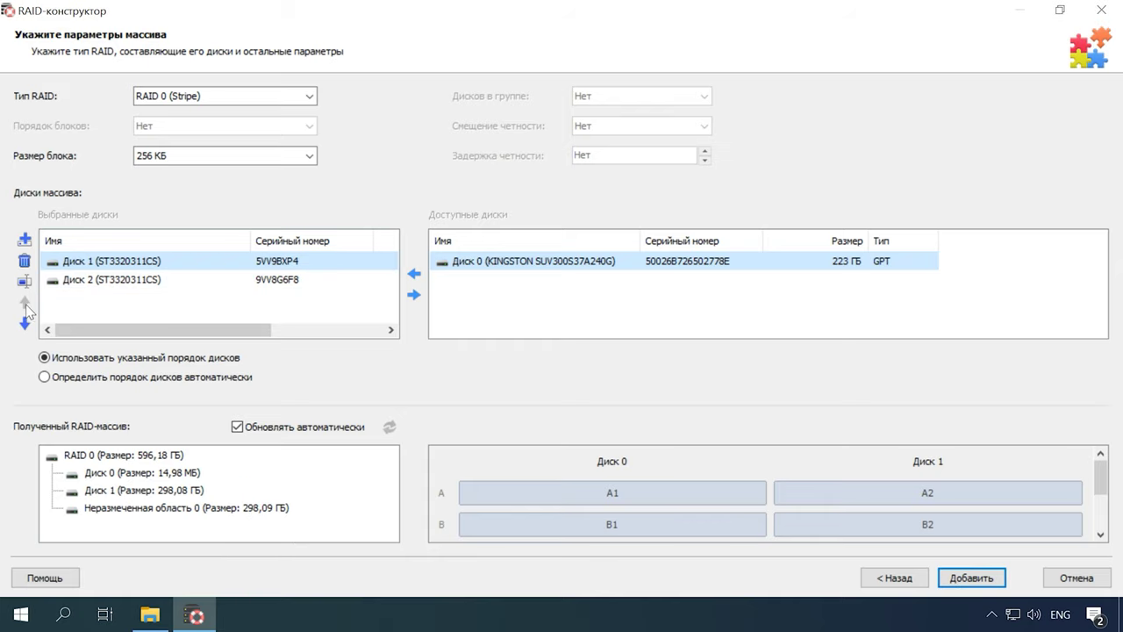
click(24, 323)
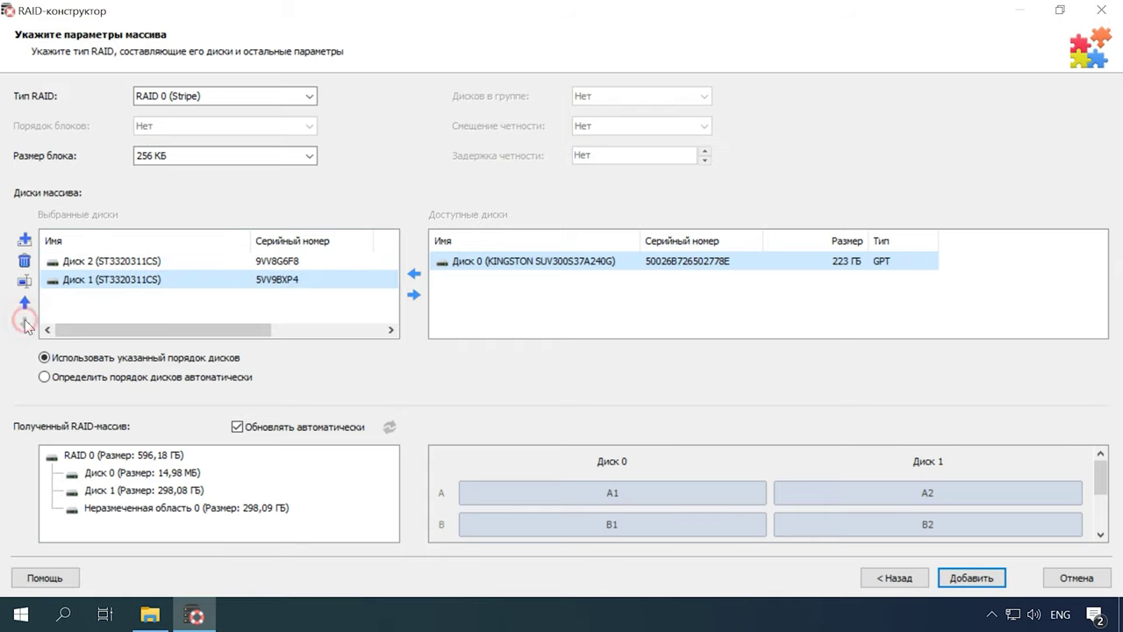
Step: View the offset and size options of Диск 2 without changing them, and add the manually defined RAID 0 array
click(147, 261)
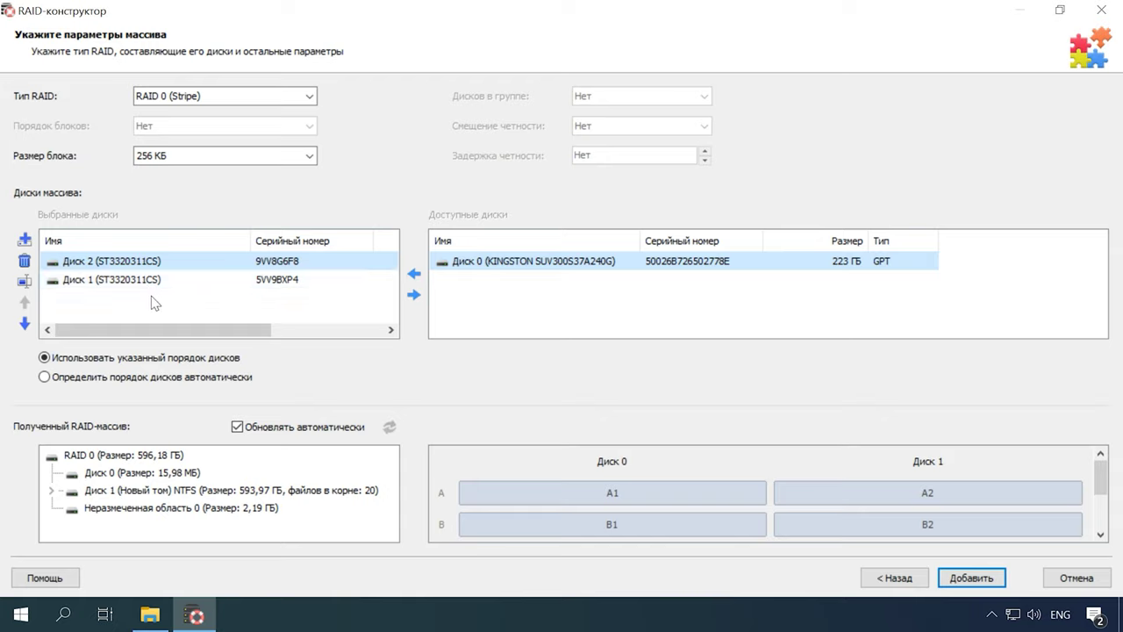
right_click(144, 264)
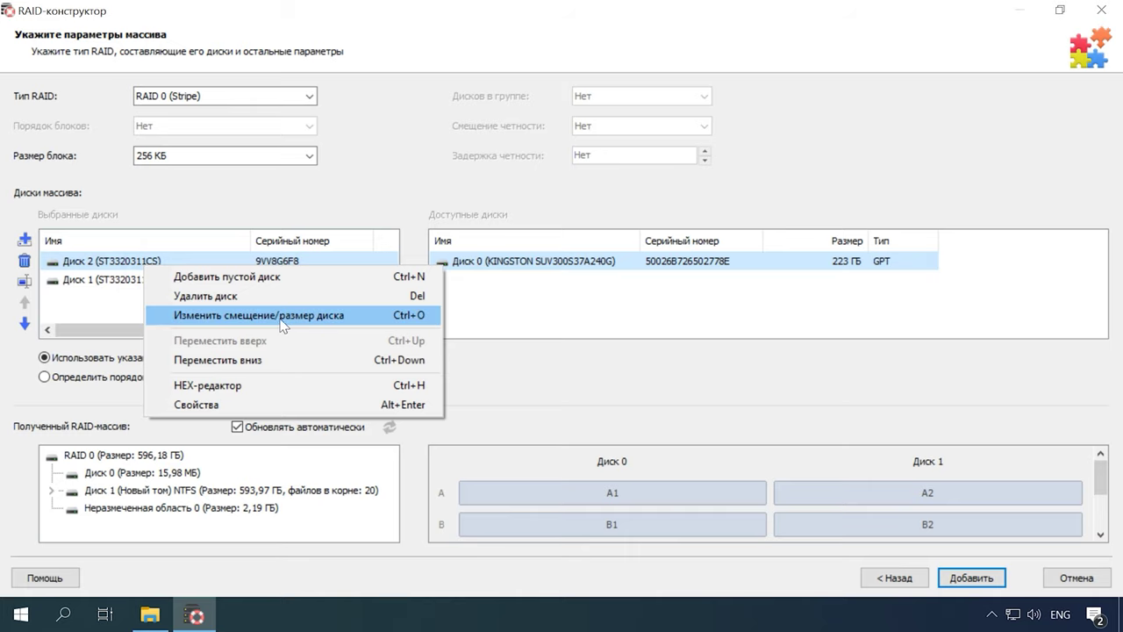
click(24, 281)
click(24, 281)
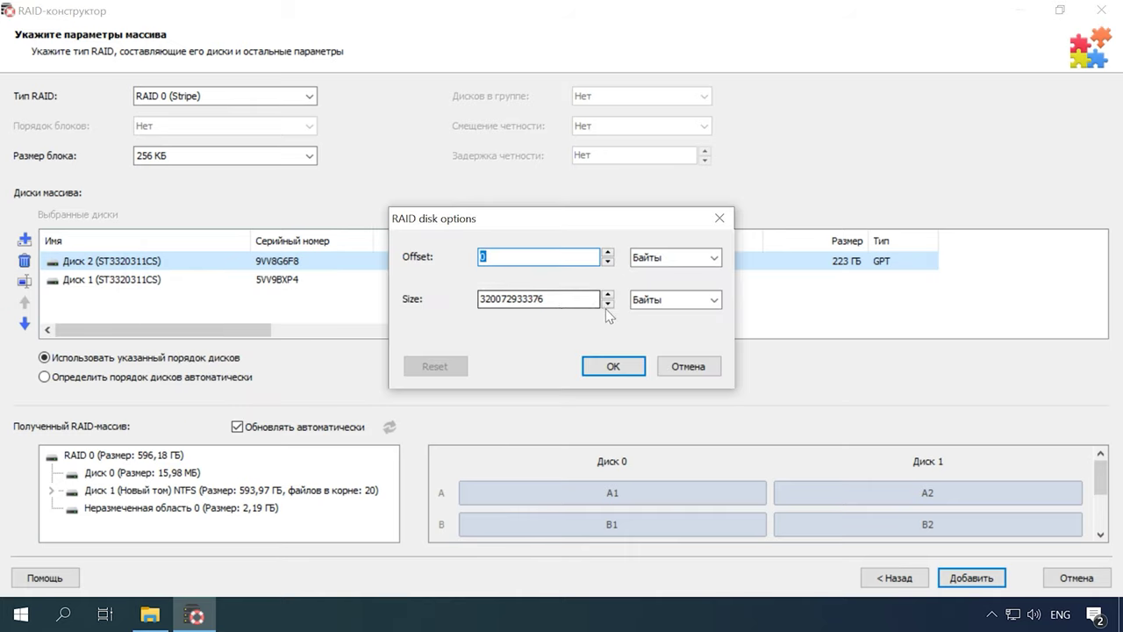
click(687, 369)
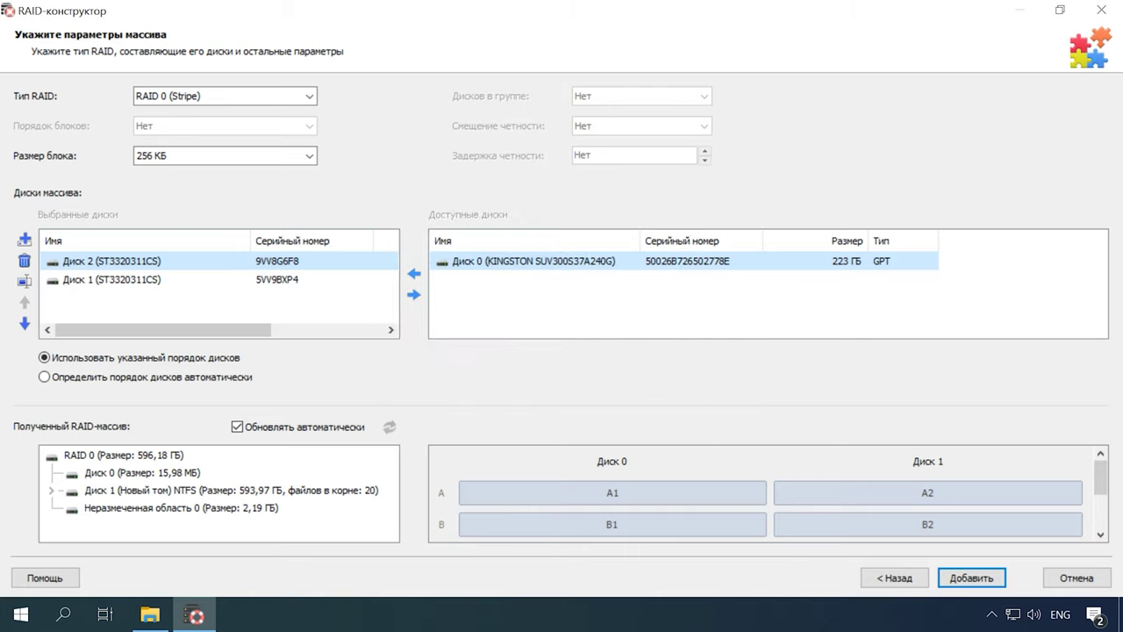
click(972, 579)
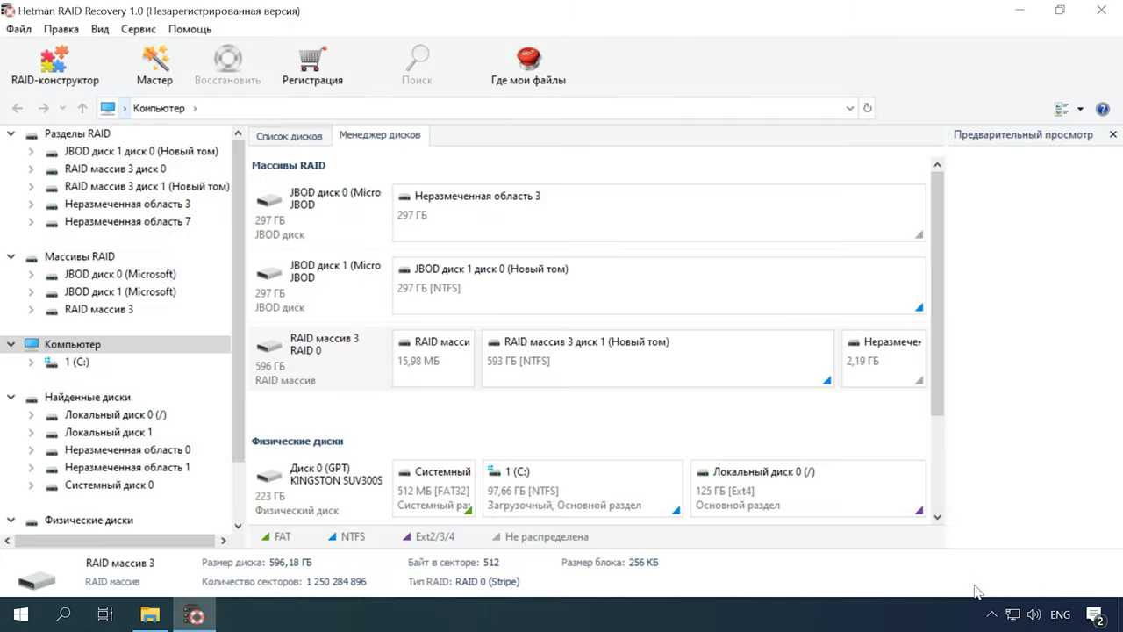
Step: Run a quick scan (Быстрое сканирование) of the partition RAID массив 3 диск 1 (Новый том) and open its found files
click(582, 364)
right_click(583, 366)
click(632, 377)
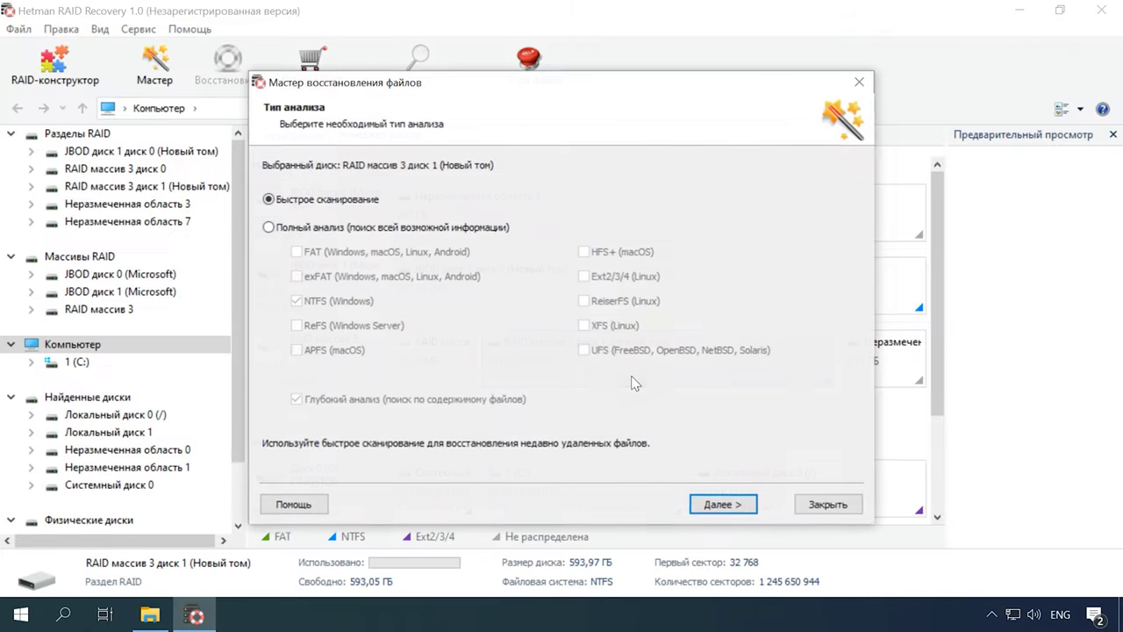
click(715, 505)
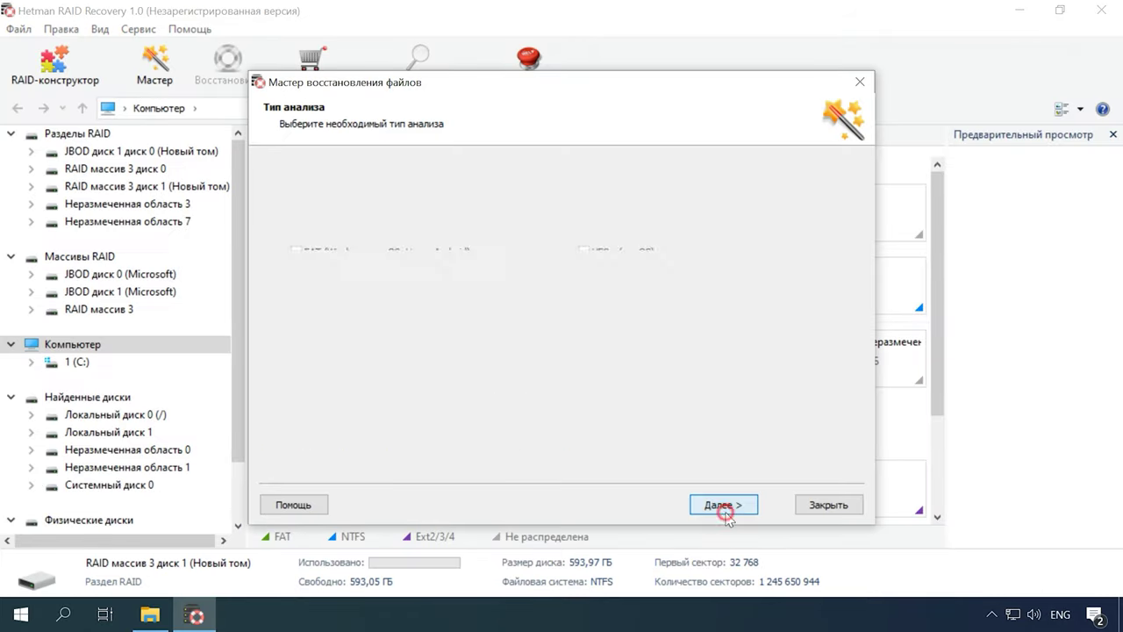
click(724, 509)
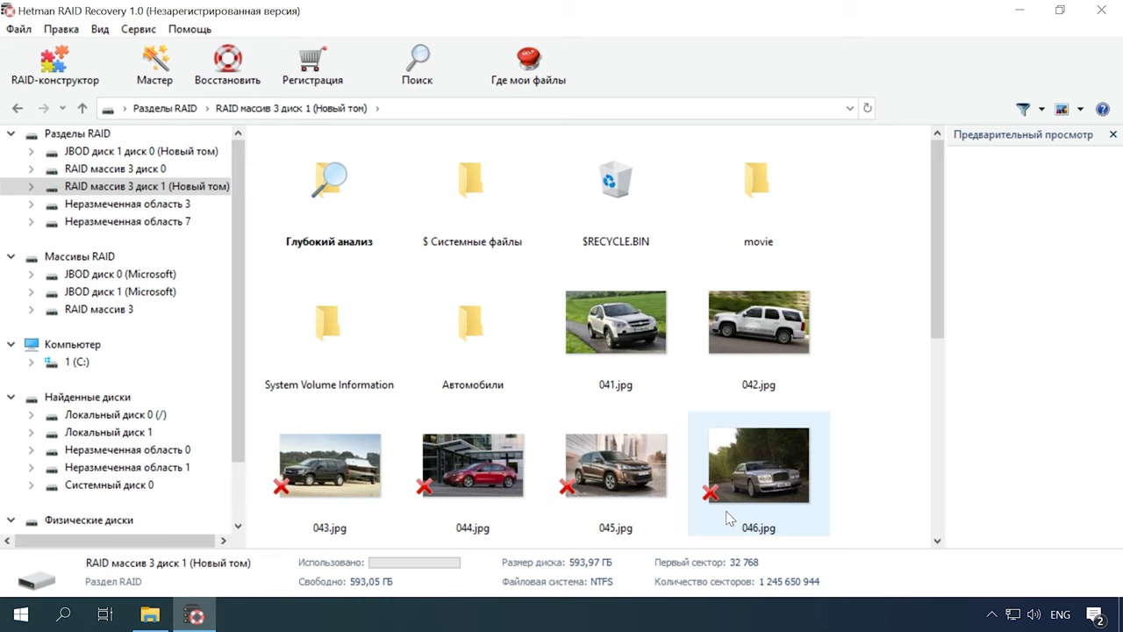
Step: Preview 046.jpg and the DSN-1100-10 release note document, and play the video Motocross - 10797.mp4
click(827, 363)
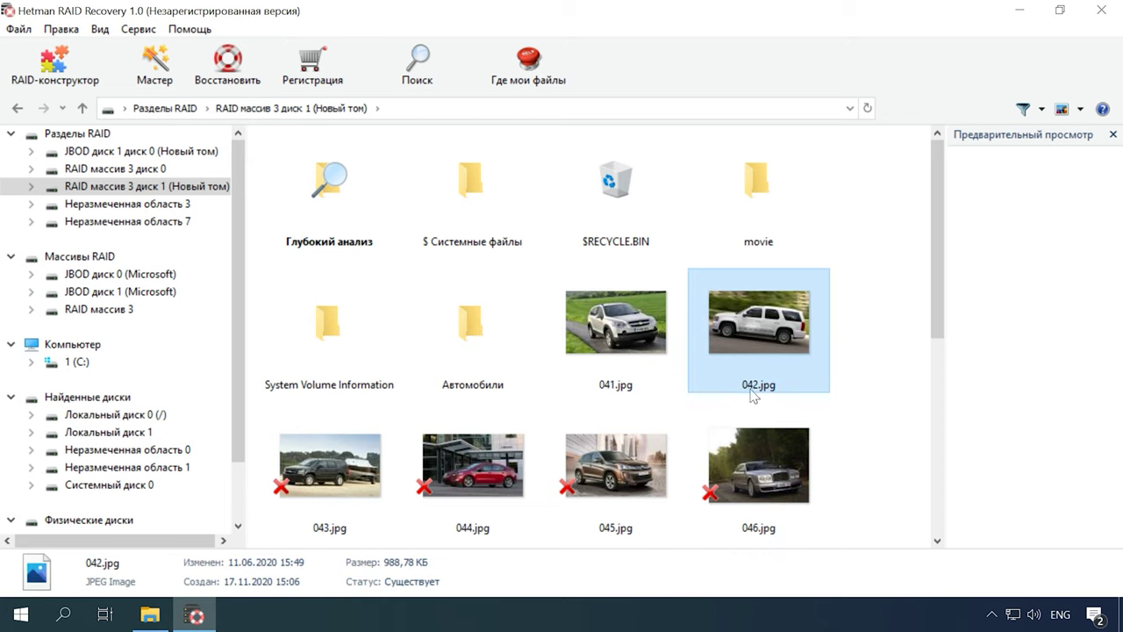
click(740, 462)
scroll(860, 439, down, 5)
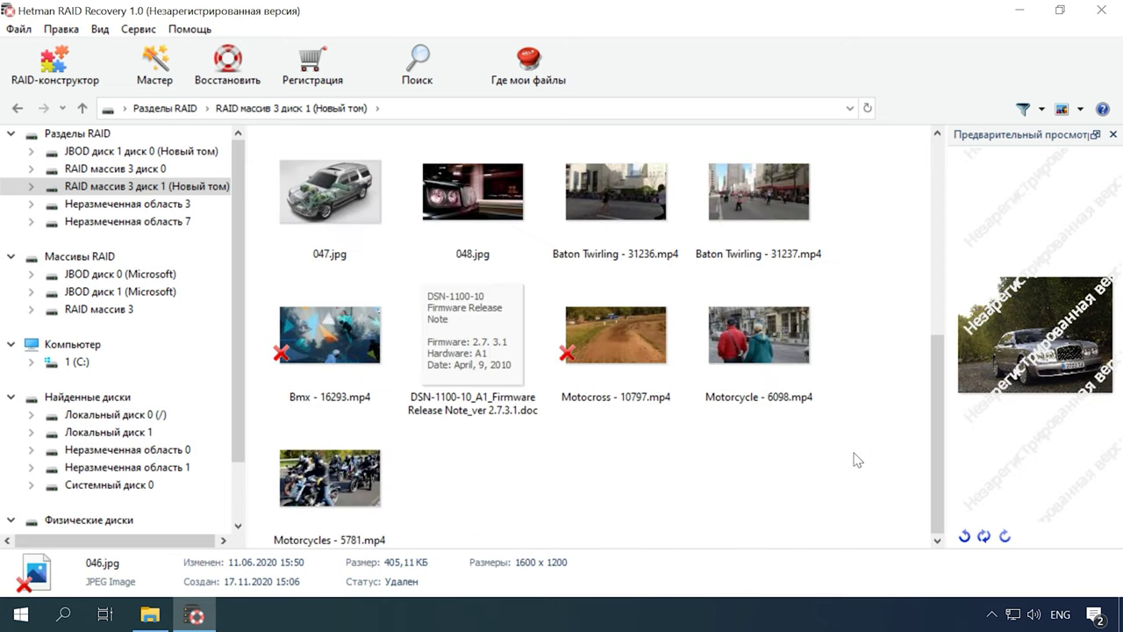
click(504, 397)
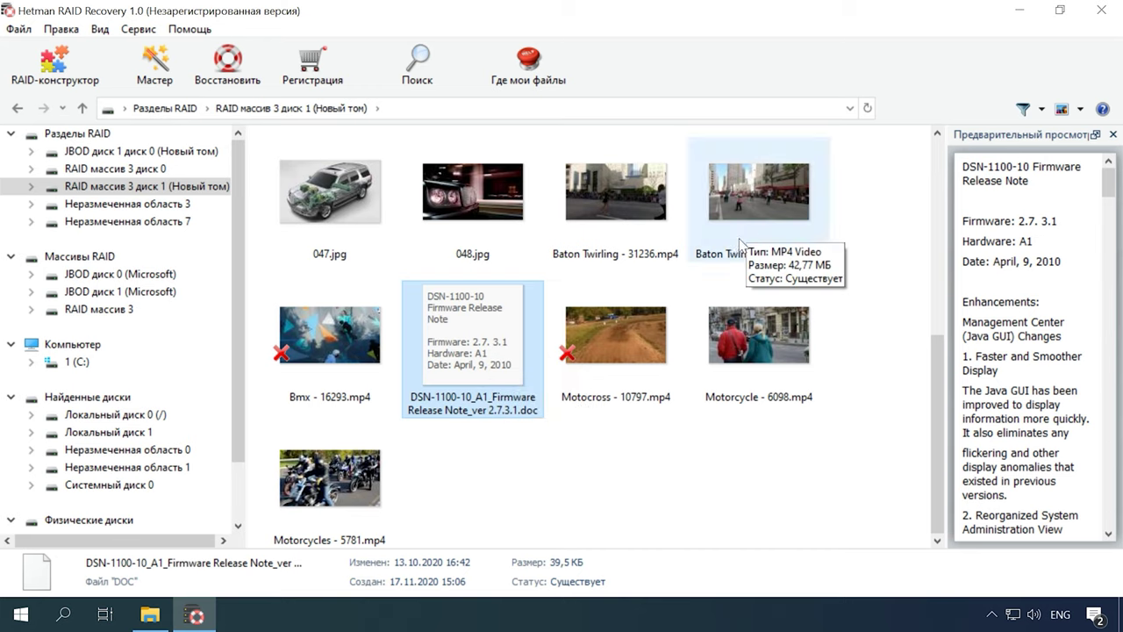
click(568, 339)
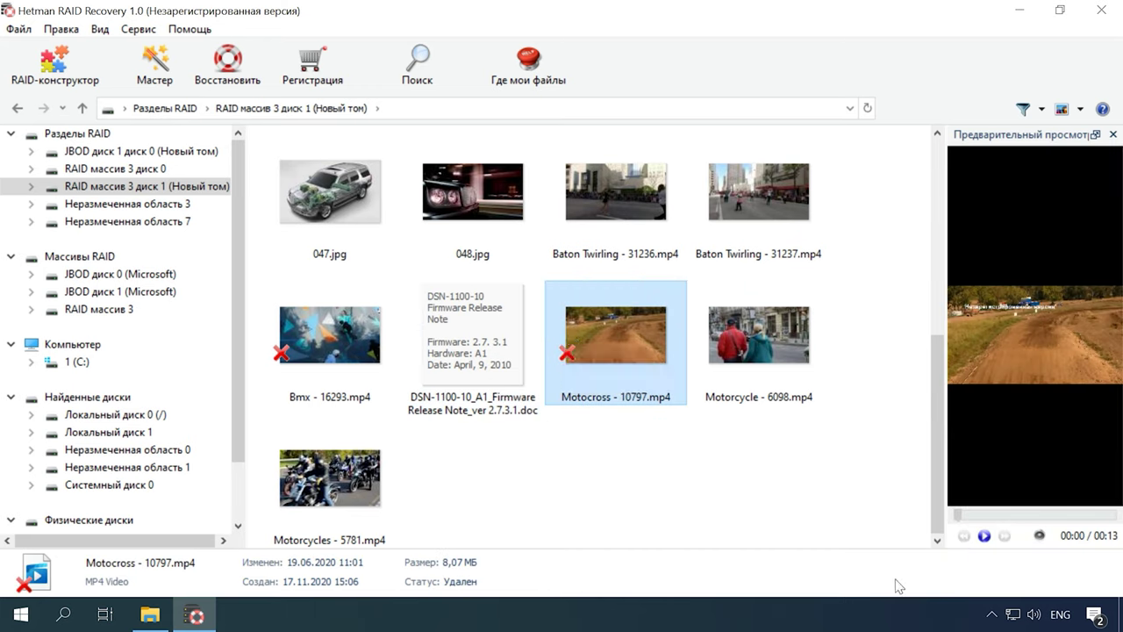
click(984, 535)
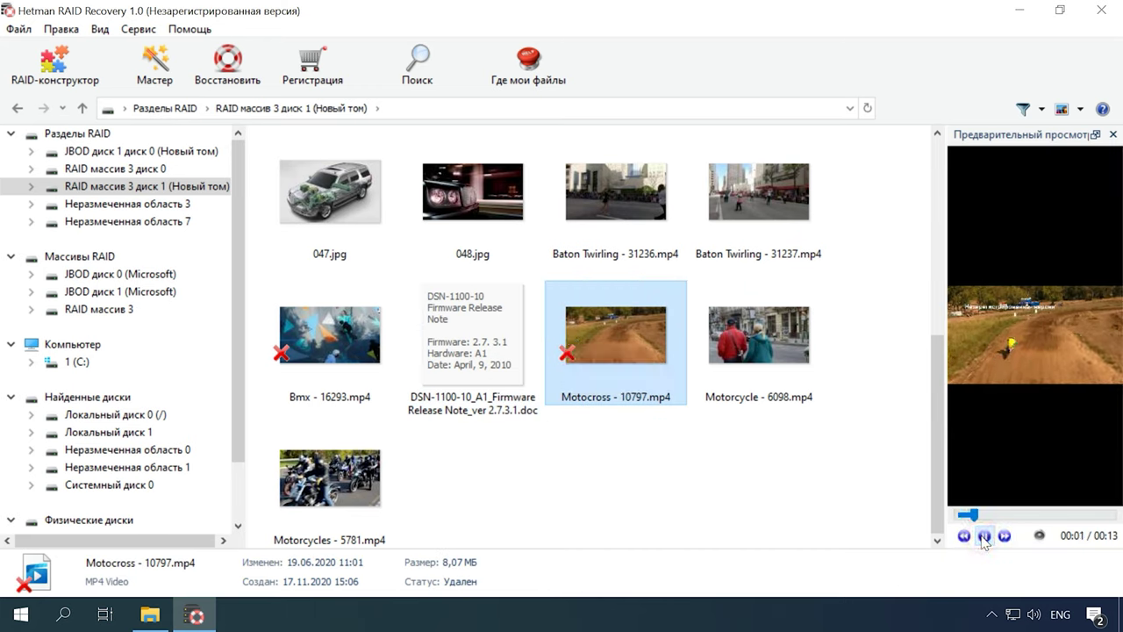
Step: Recover the deleted images 043.jpg through 046.jpg to the hard disk folder C:\Восстановленные файлы\
scroll(765, 494, up, 3)
drag(890, 461, 267, 494)
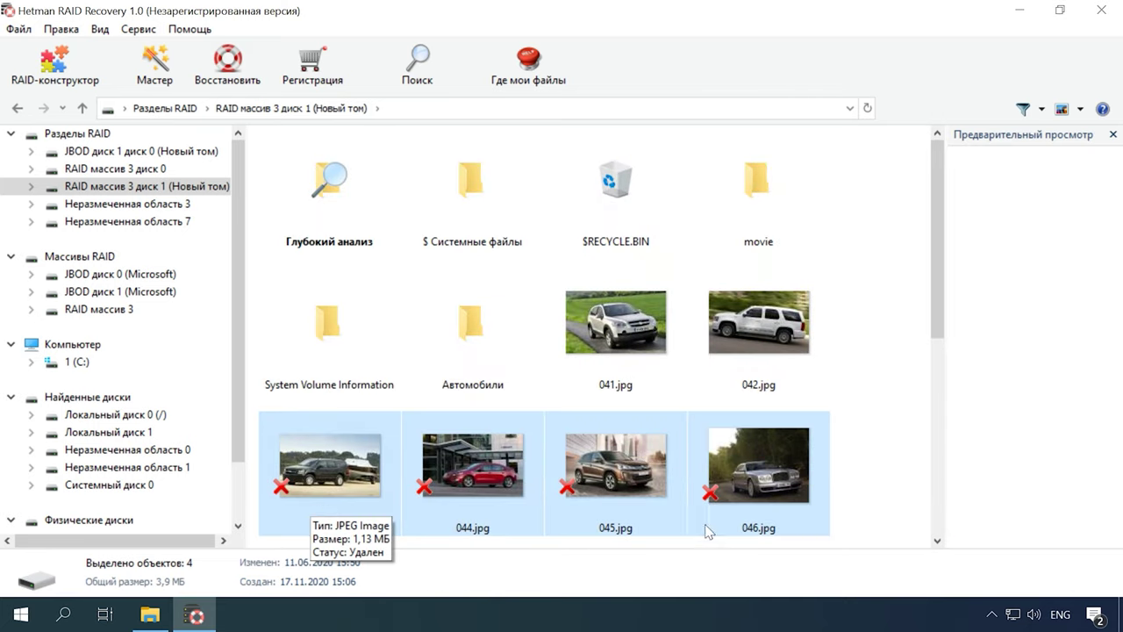
click(229, 79)
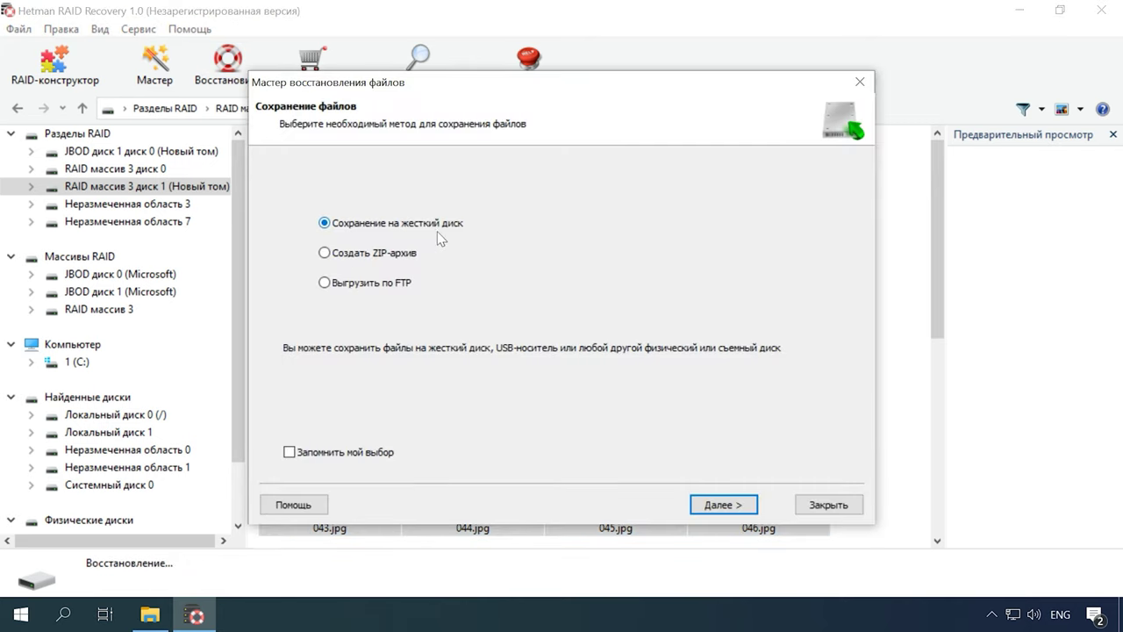
click(722, 505)
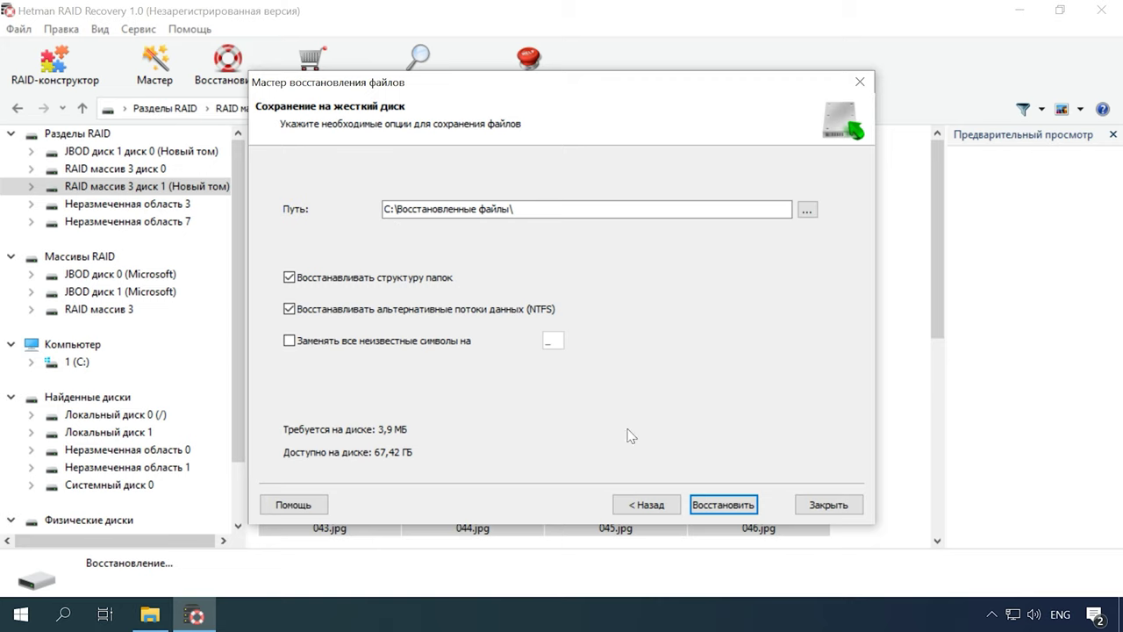
click(724, 505)
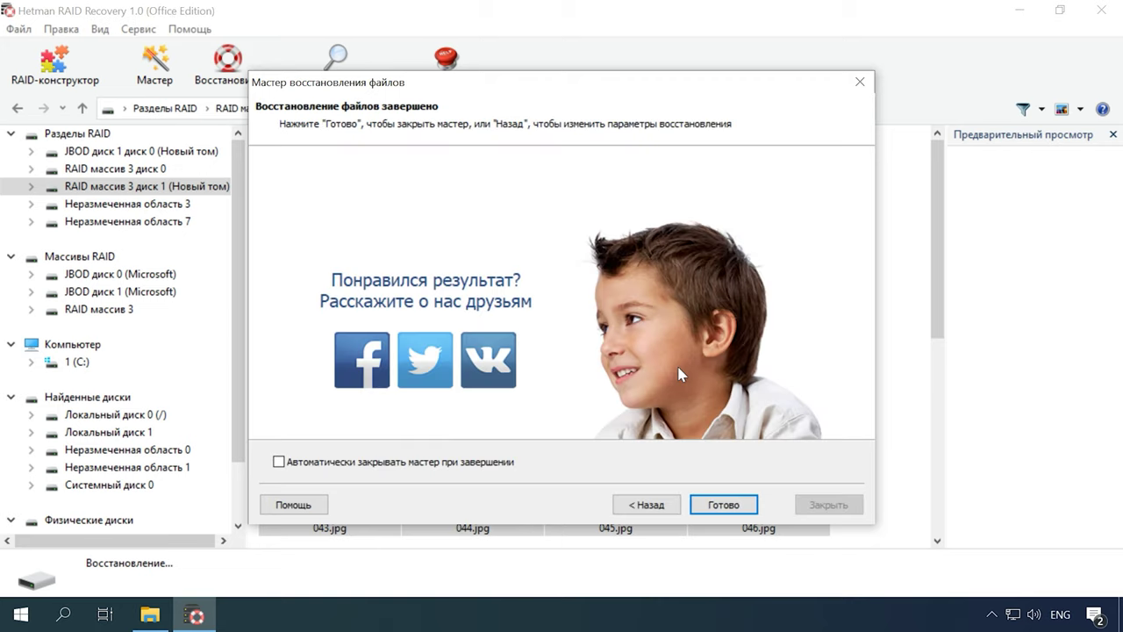
click(720, 506)
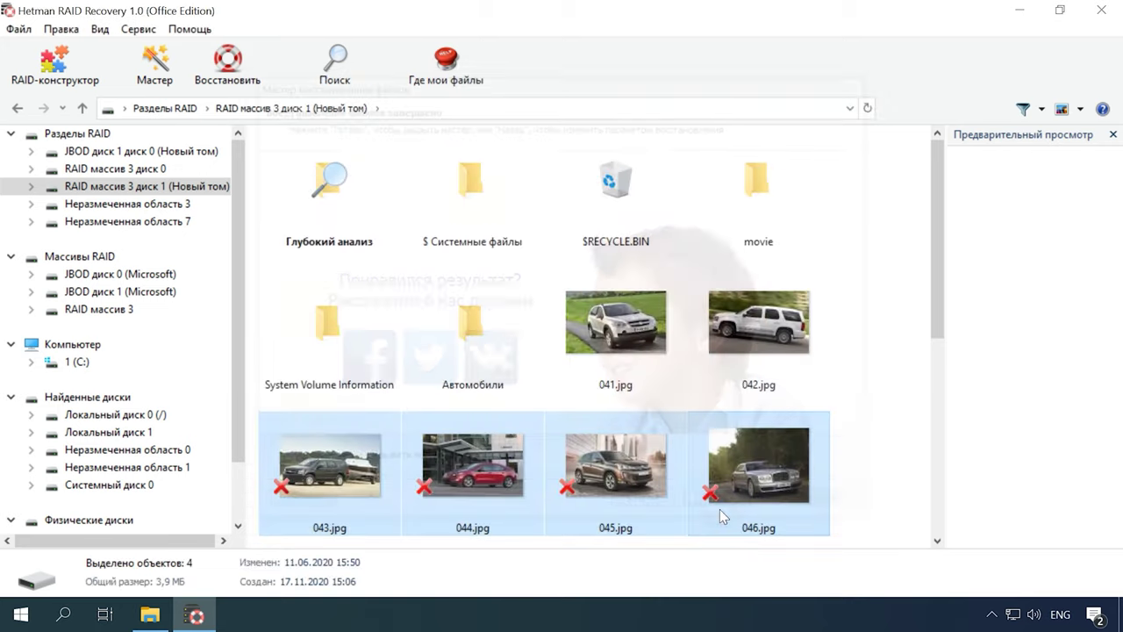
Step: Switch to File Explorer and open the folder Восстановленные файлы on drive C: to check the recovered images
click(150, 614)
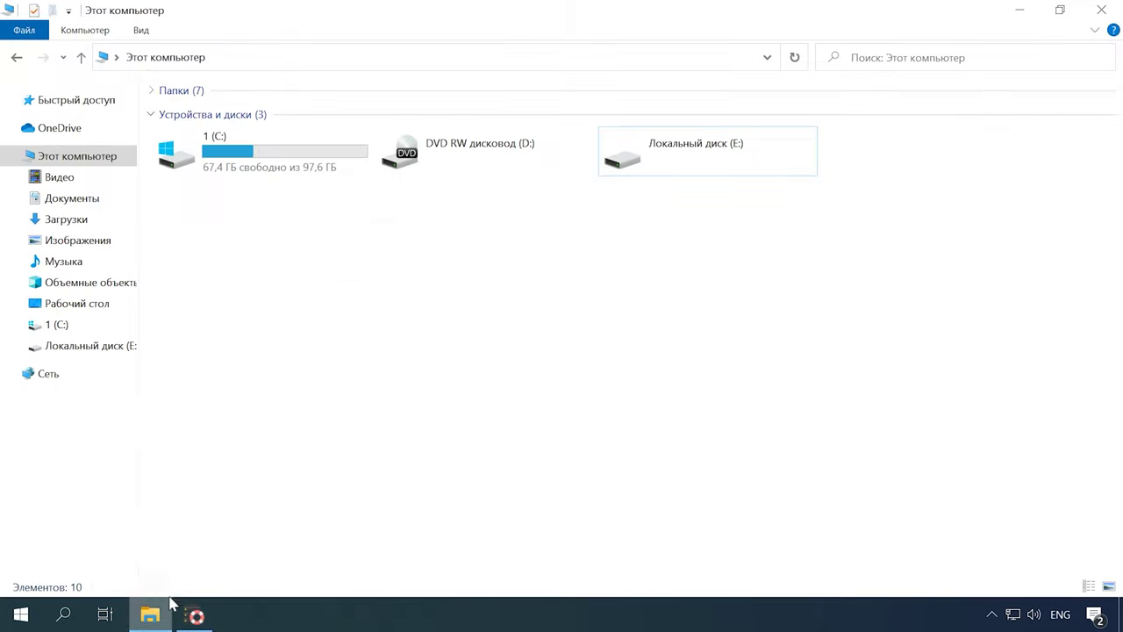
double_click(226, 179)
double_click(226, 211)
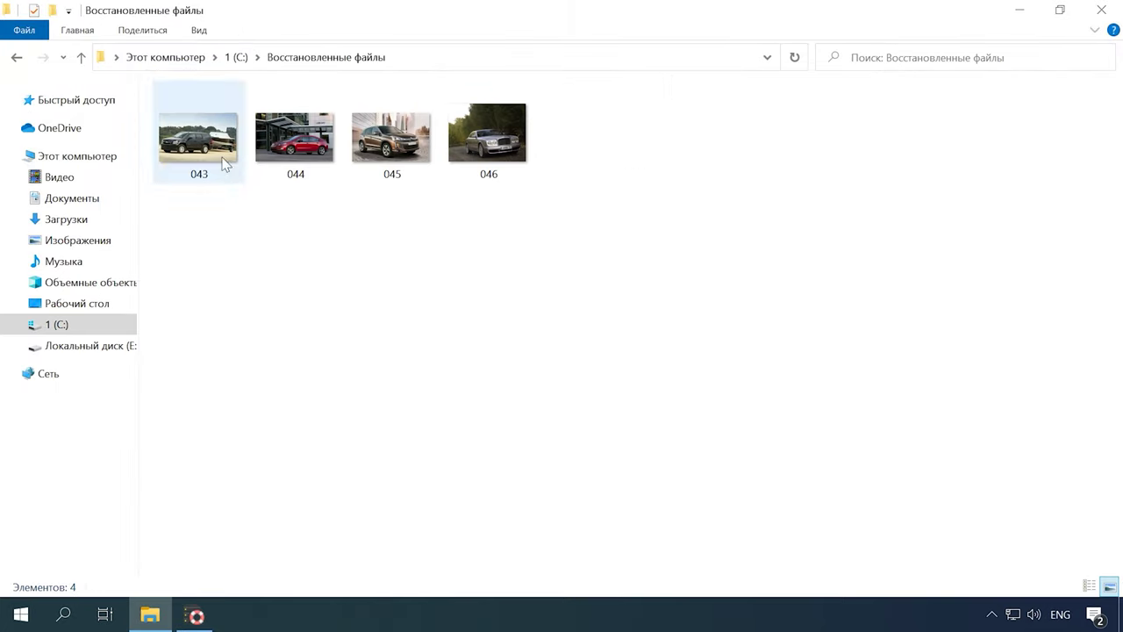